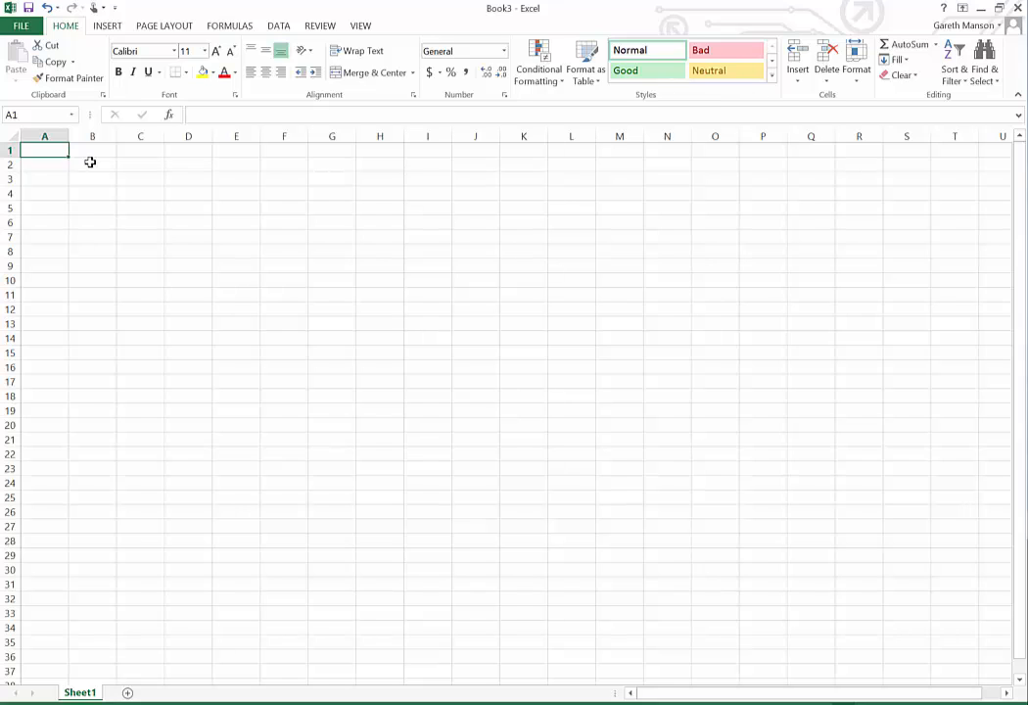
click(320, 169)
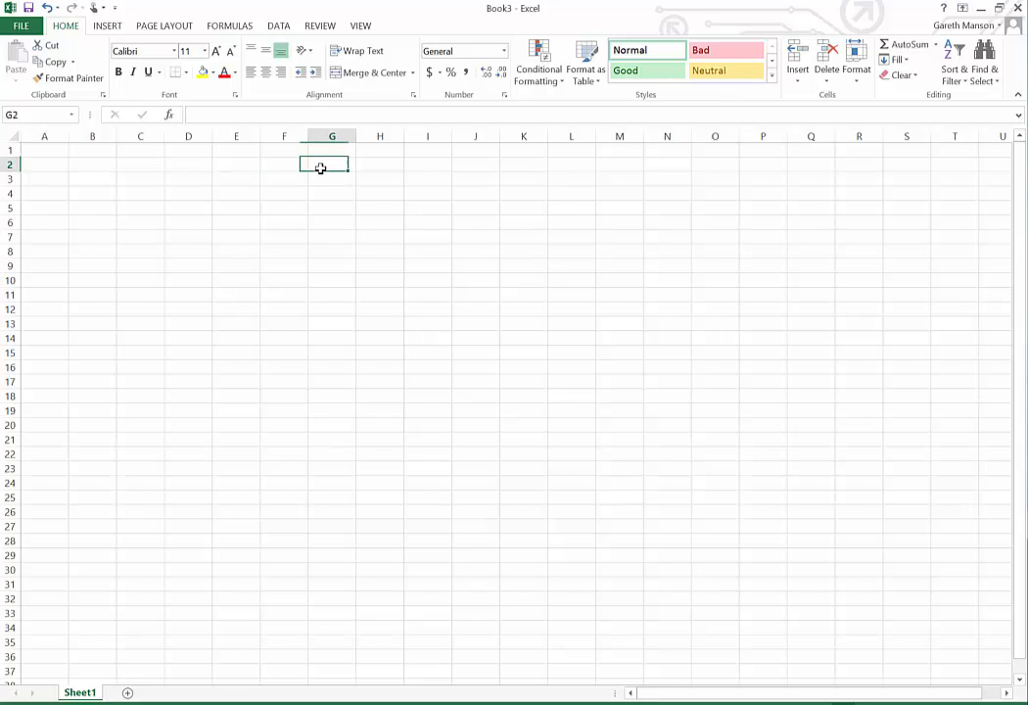
click(285, 429)
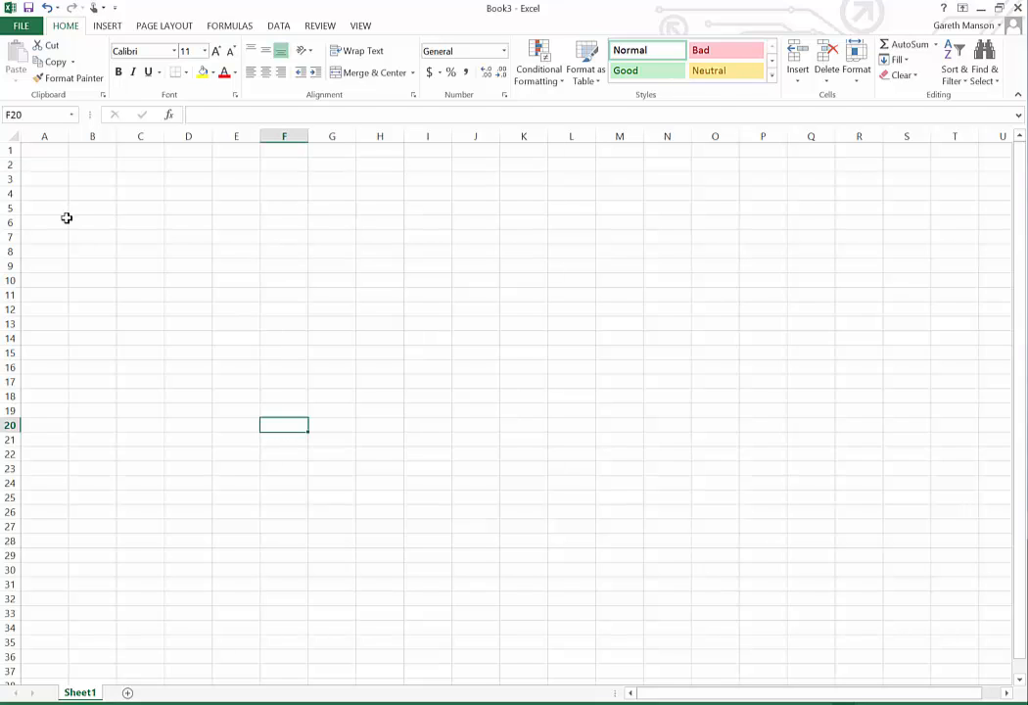
- Enter the header Time(hr) in cell A1 and the starting value 1 in A2
click(55, 148)
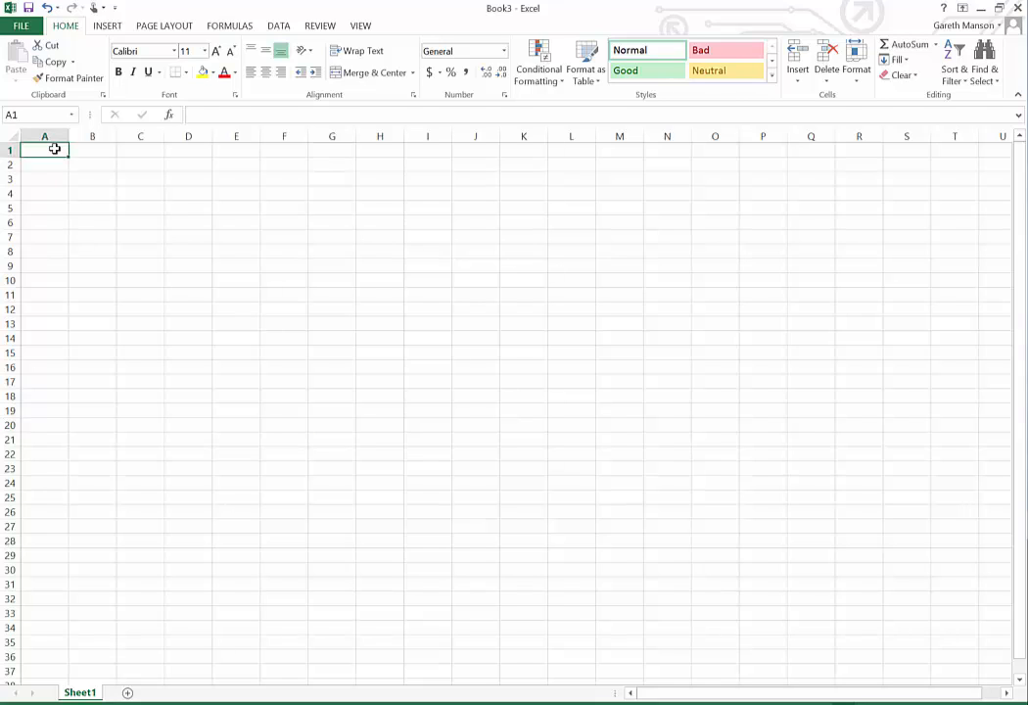
text(Time()
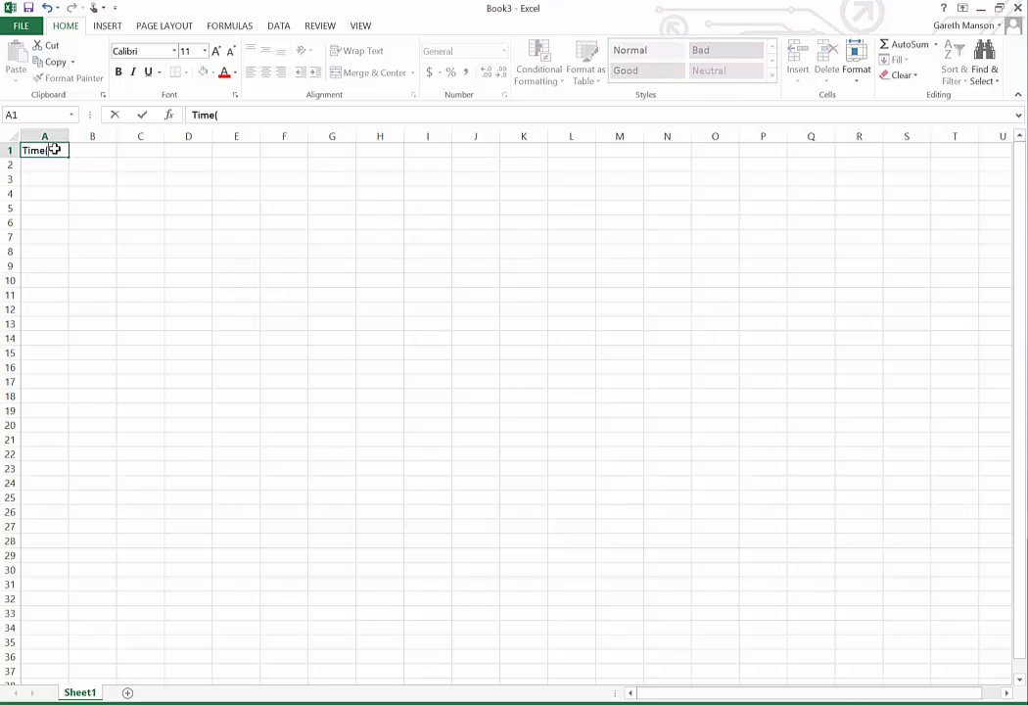
text(h))
key(Return)
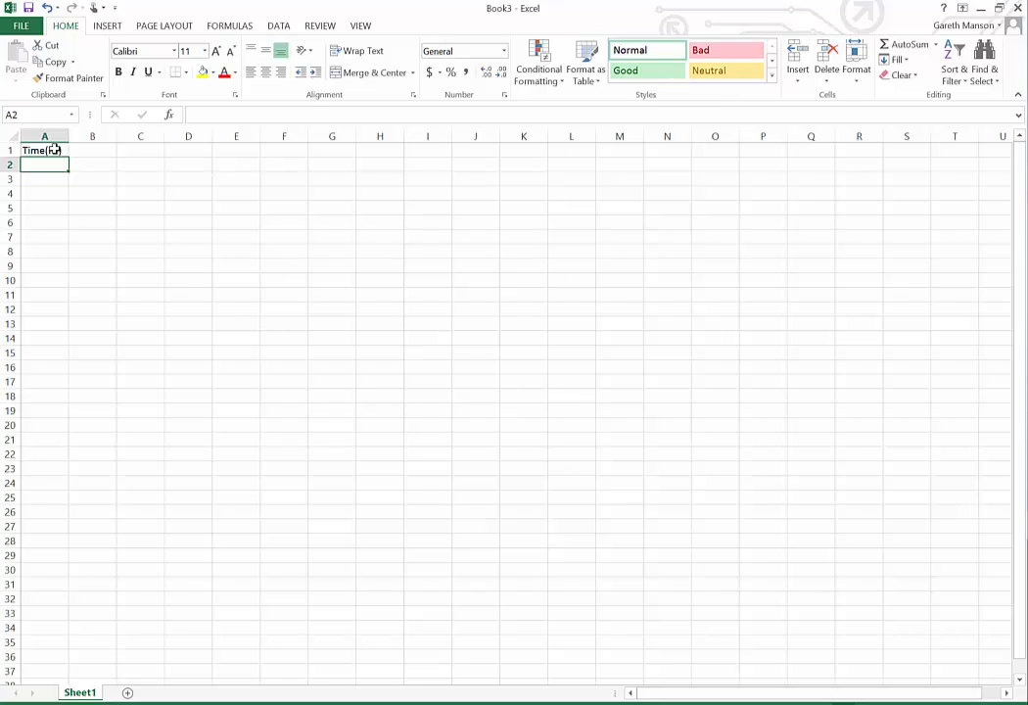
text(1)
key(Return)
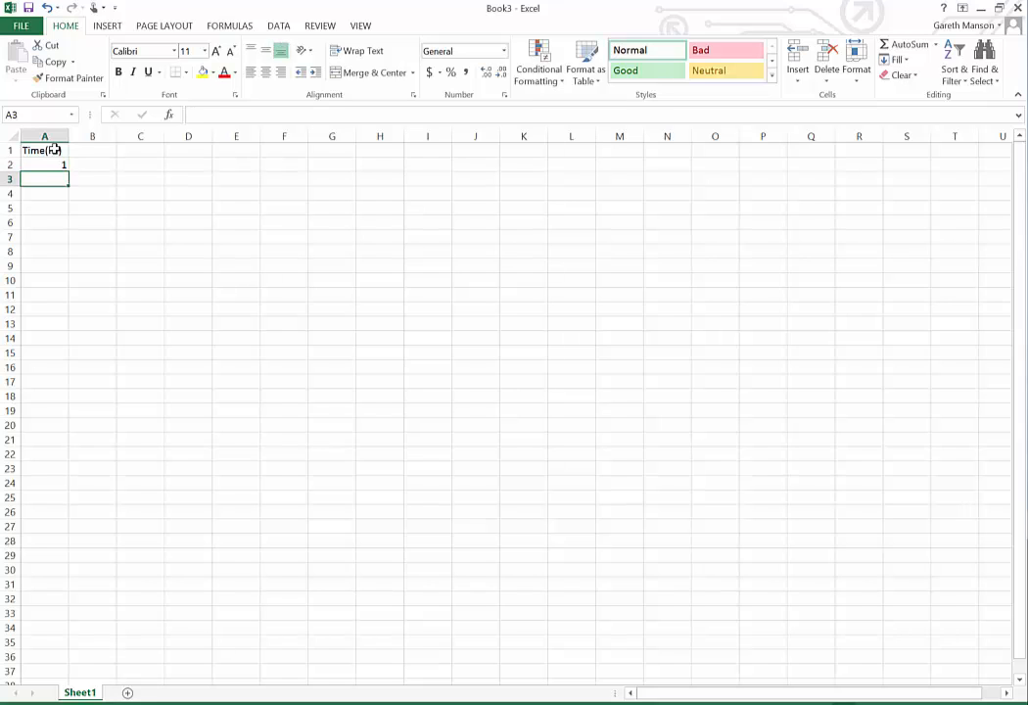
- Enter the formula =A2+1 in cell A3 and fill it down the column to A21
text(=)
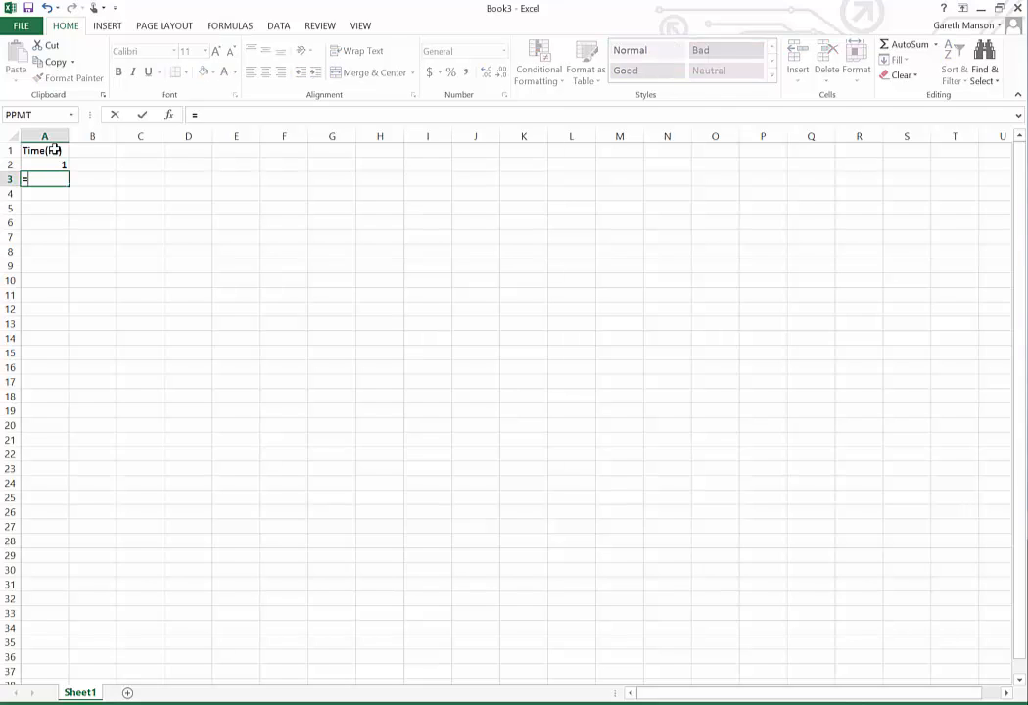
text(A2)
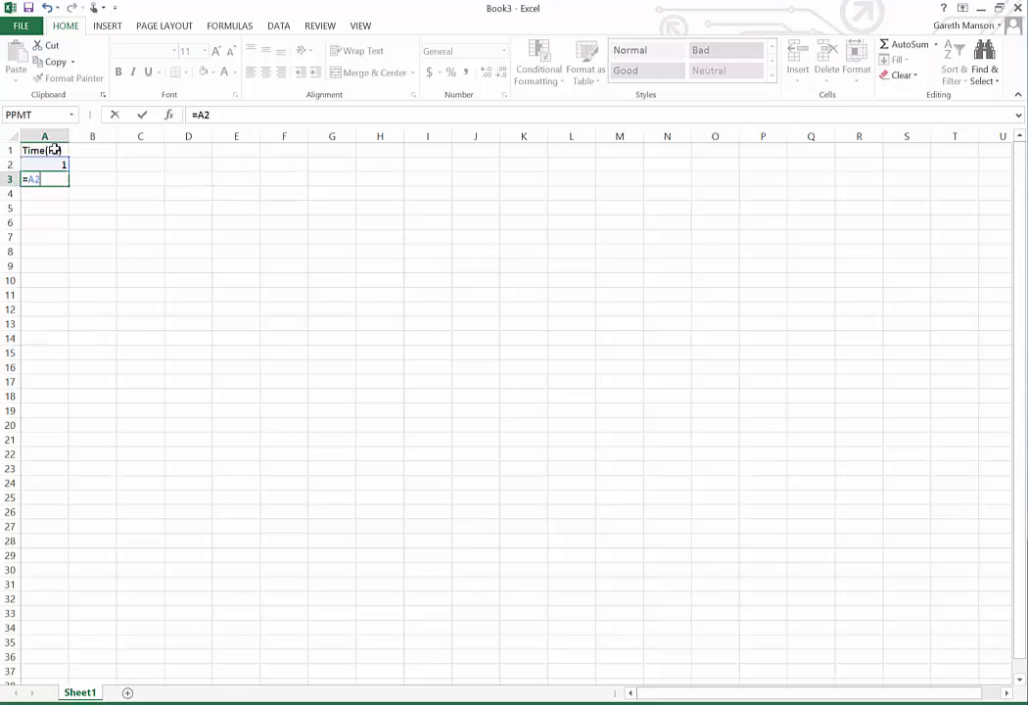
text(+1)
key(Return)
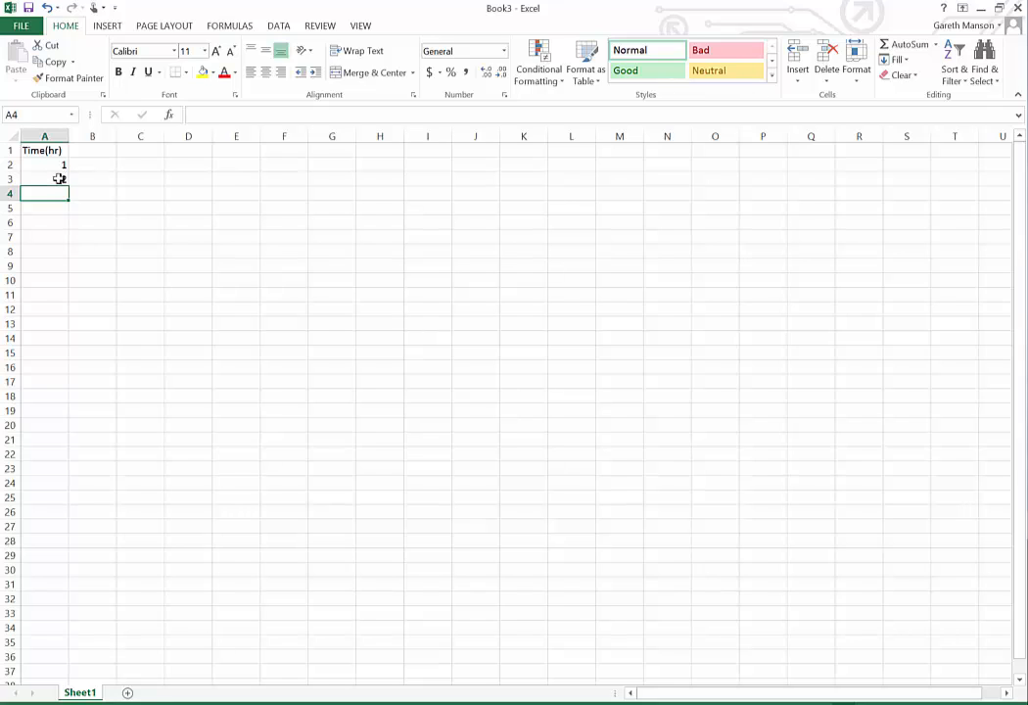
click(60, 178)
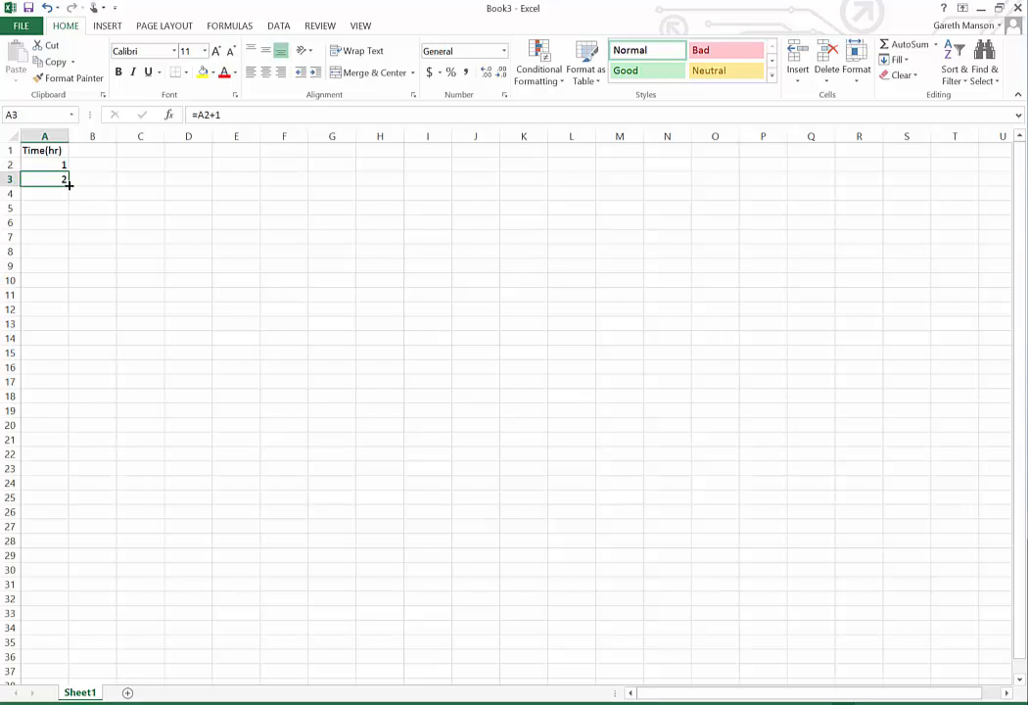
drag(68, 184, 67, 440)
- Examine the formulas in cells A3 and A4 to compare their cell references
click(61, 180)
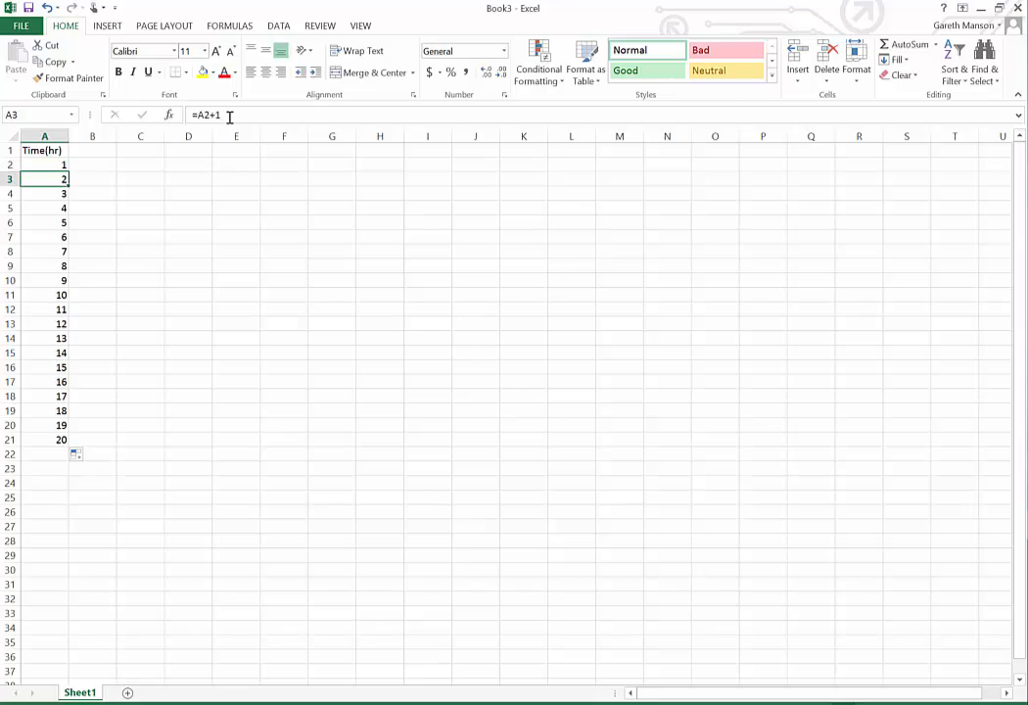
drag(229, 115, 191, 115)
click(63, 194)
key(Escape)
click(63, 194)
click(202, 115)
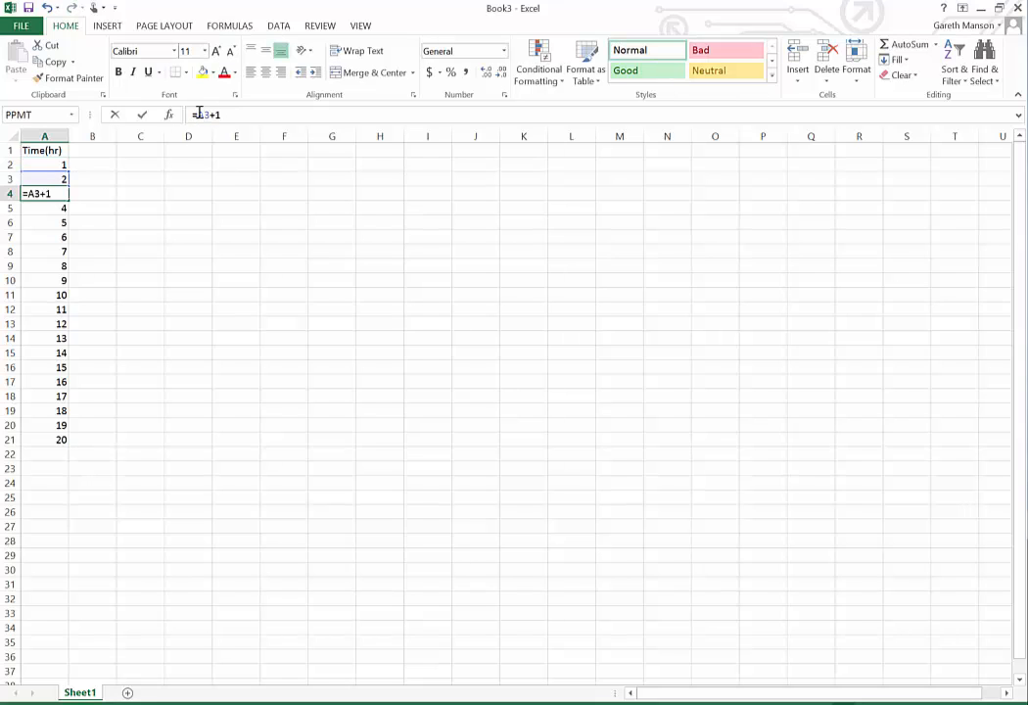
key(Return)
- Set the starting time in cell A2 to 10
key(ctrl+Up)
key(Right)
key(Down)
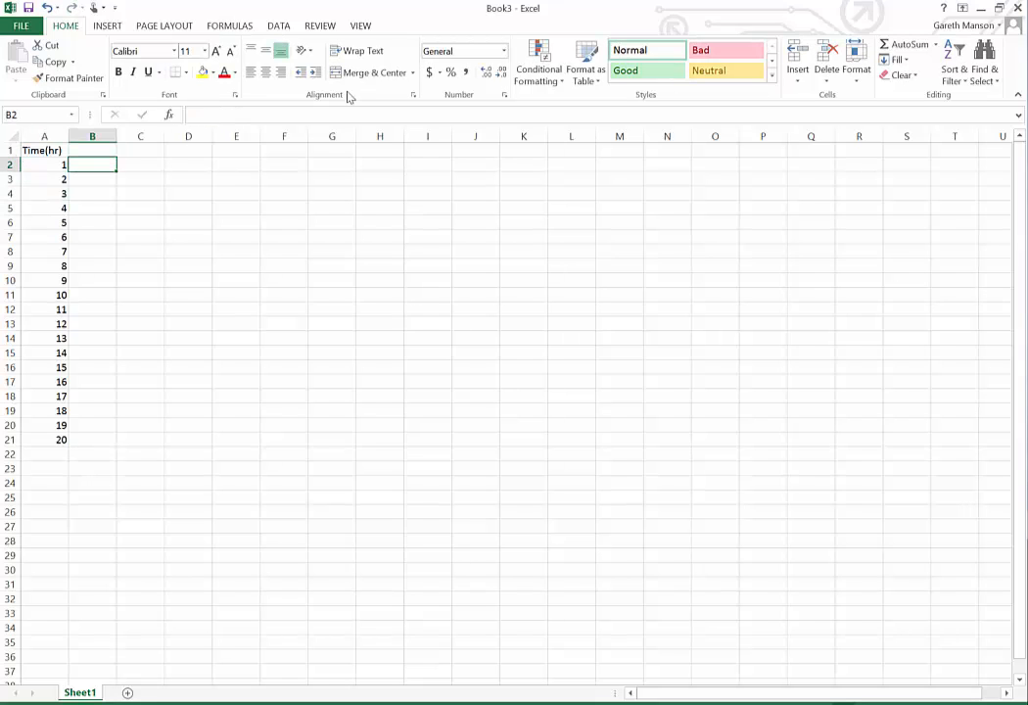
key(Left)
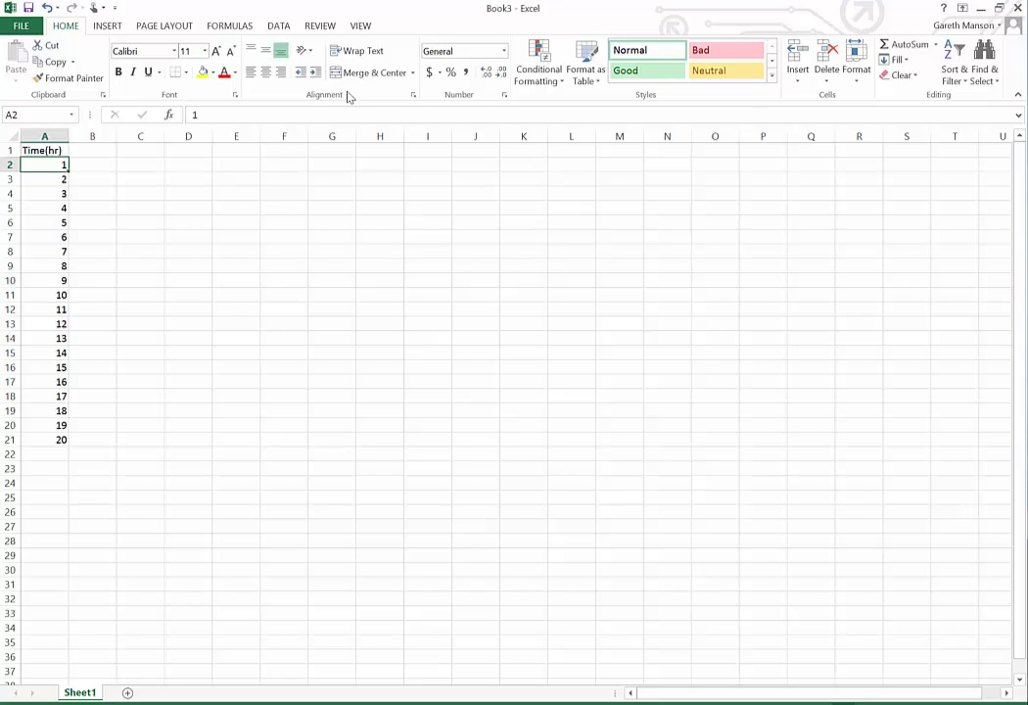
text(10)
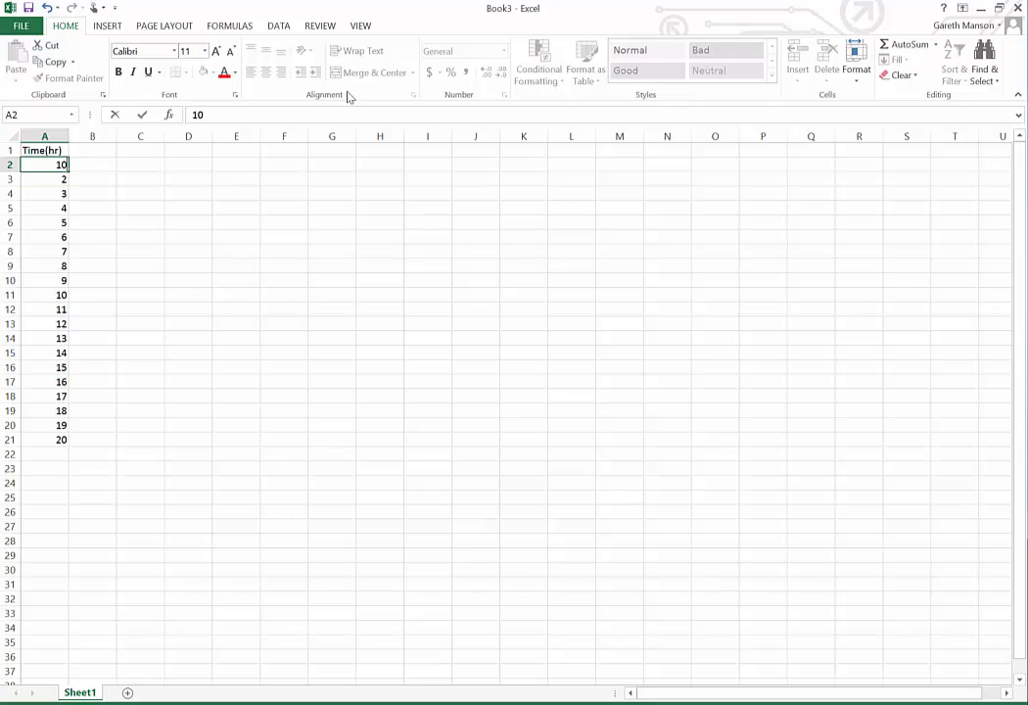
key(Return)
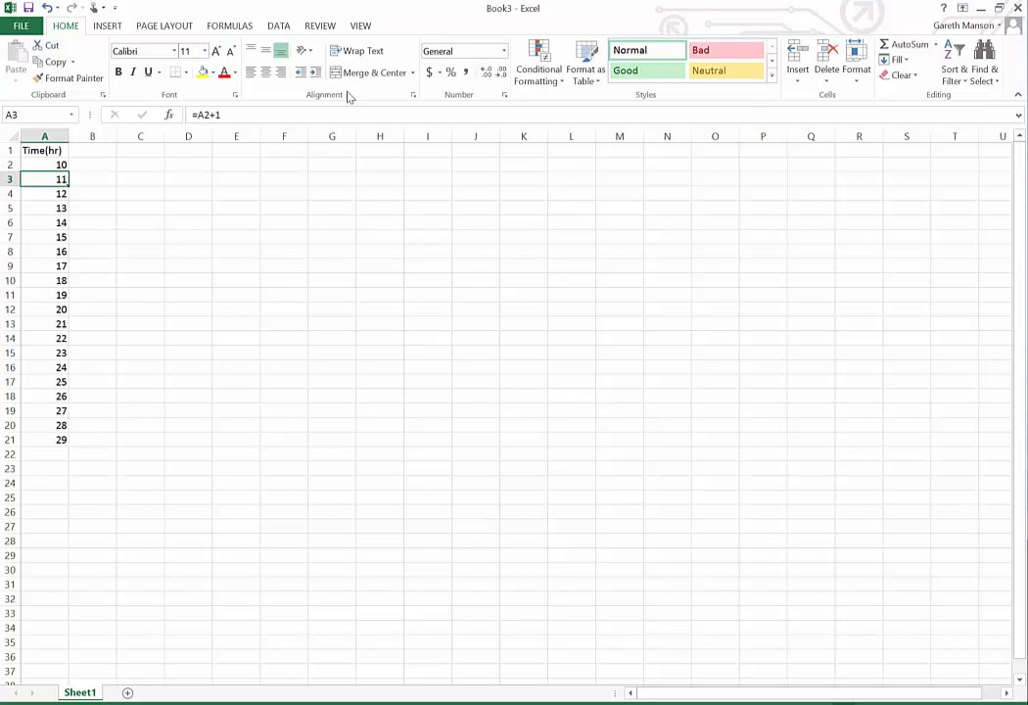
- Change the formula in cell A3 to =A2+0.1 and fill it down the column to A21
click(222, 115)
key(BackSpace)
text(0.1)
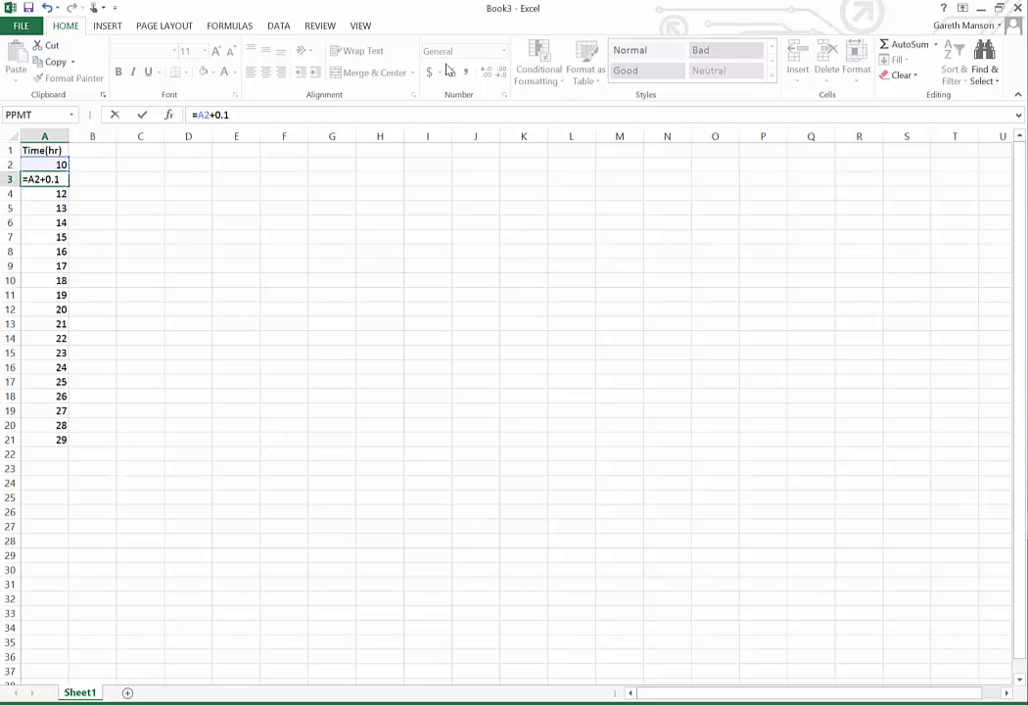
key(Return)
click(56, 179)
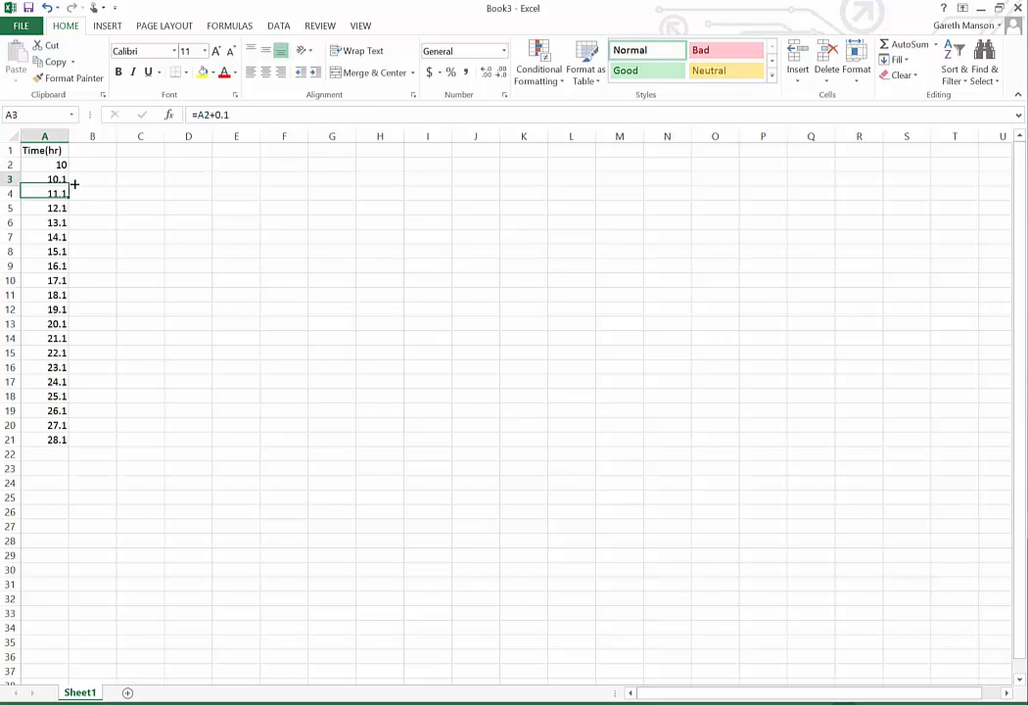
drag(70, 187, 82, 442)
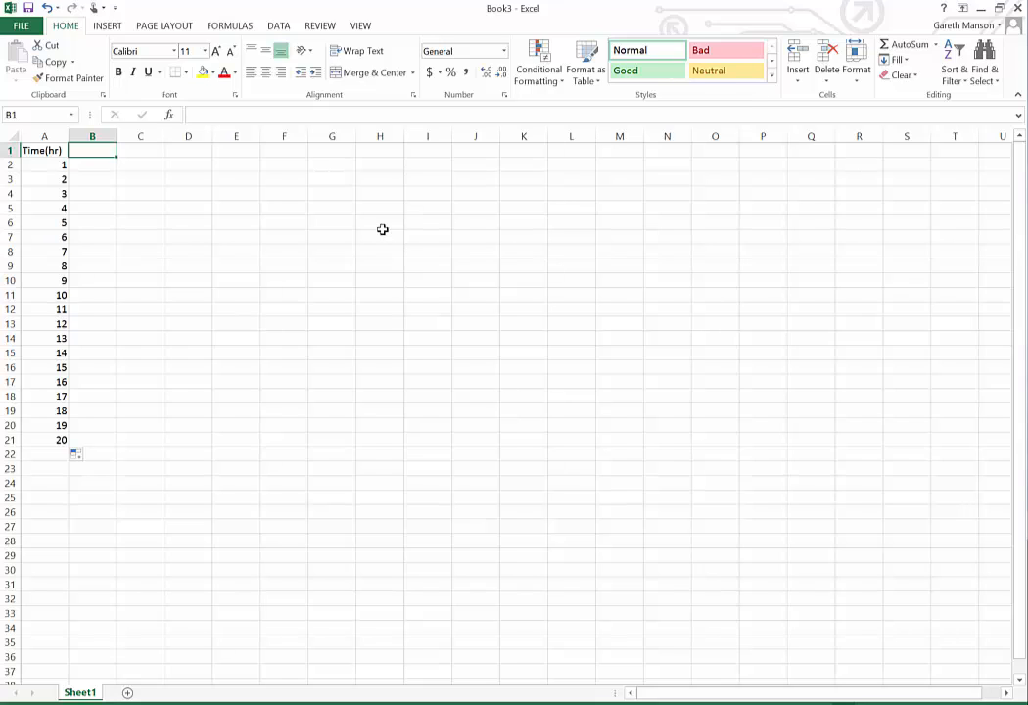
- Enter the header Cost($) in cell B1
text(Cost()
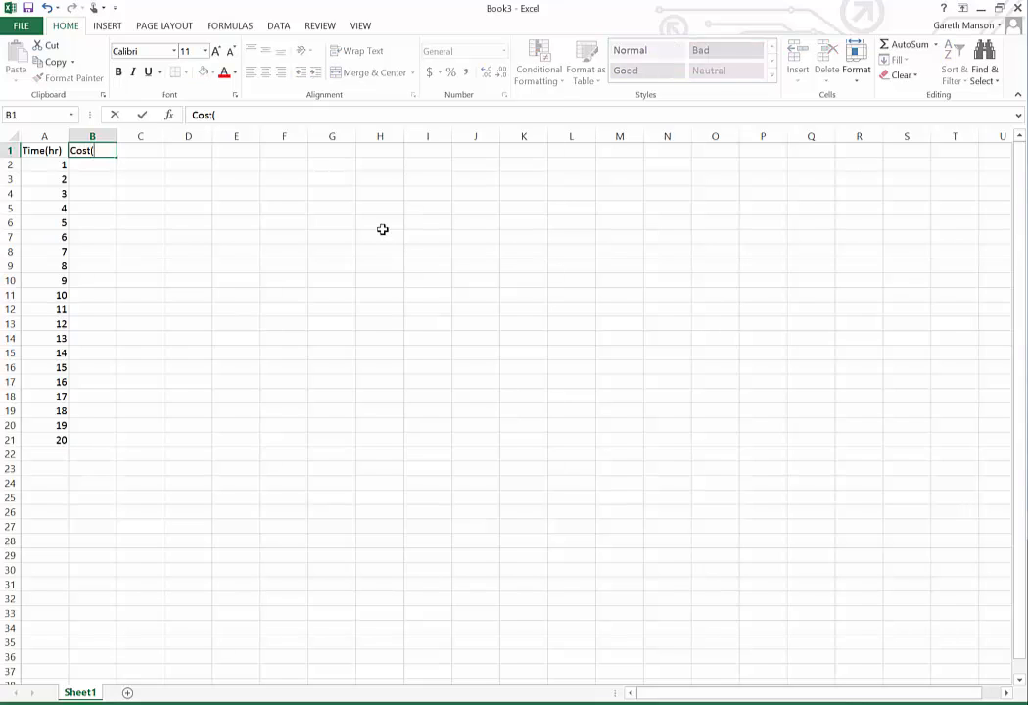
text(4))
key(BackSpace)
key(BackSpace)
text($))
key(Return)
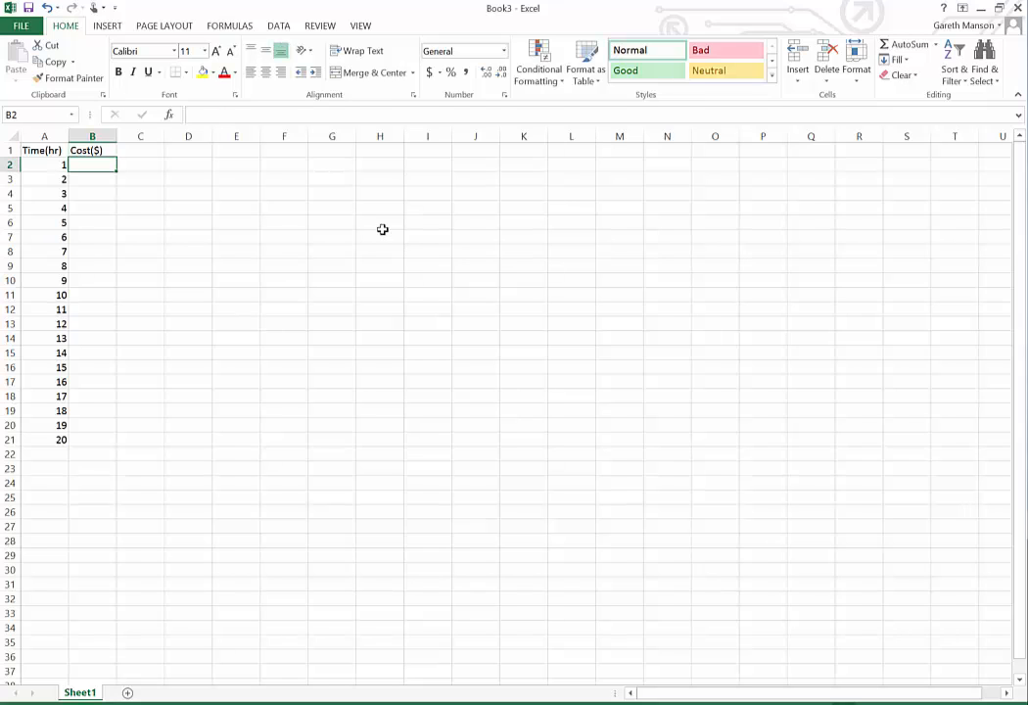
- Enter the costs 13, 20, 21, 23 and 14 in cells B2 through B6
text(13)
key(Return)
text(20)
key(Return)
text(21 23)
key(Return)
text(14)
key(Return)
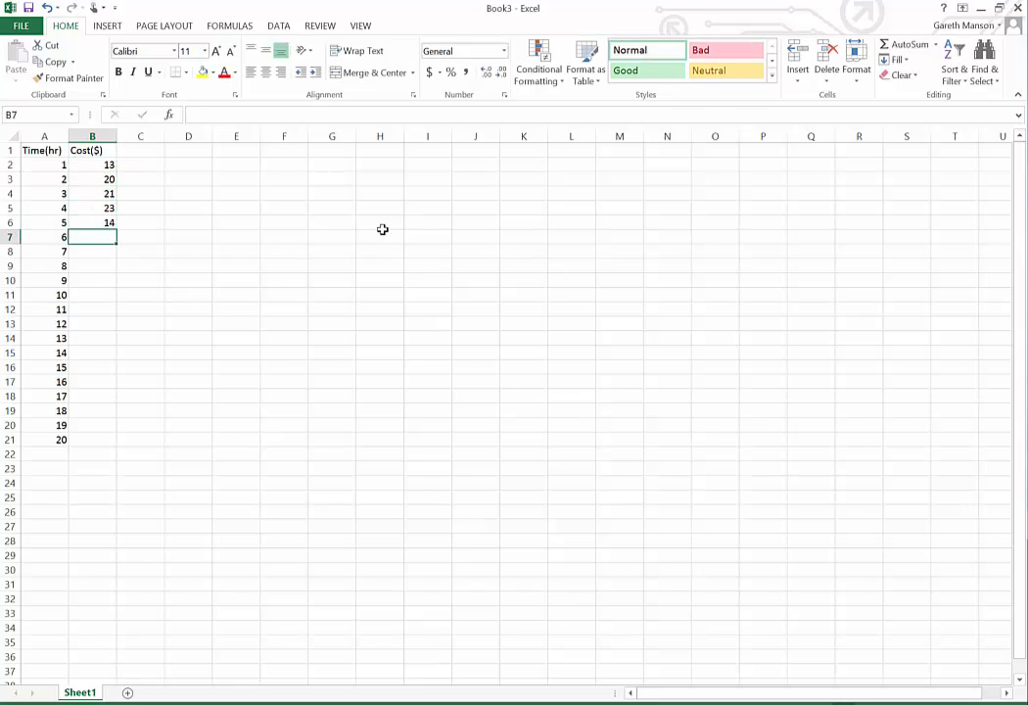
- Enter 10, 9, 9, 7, 9, 15, 20, 23, 28, 28, 30, 39, 41, 50 and 55 in cells B7 through B21
text(10)
key(Return)
text(9 9 7 9 15)
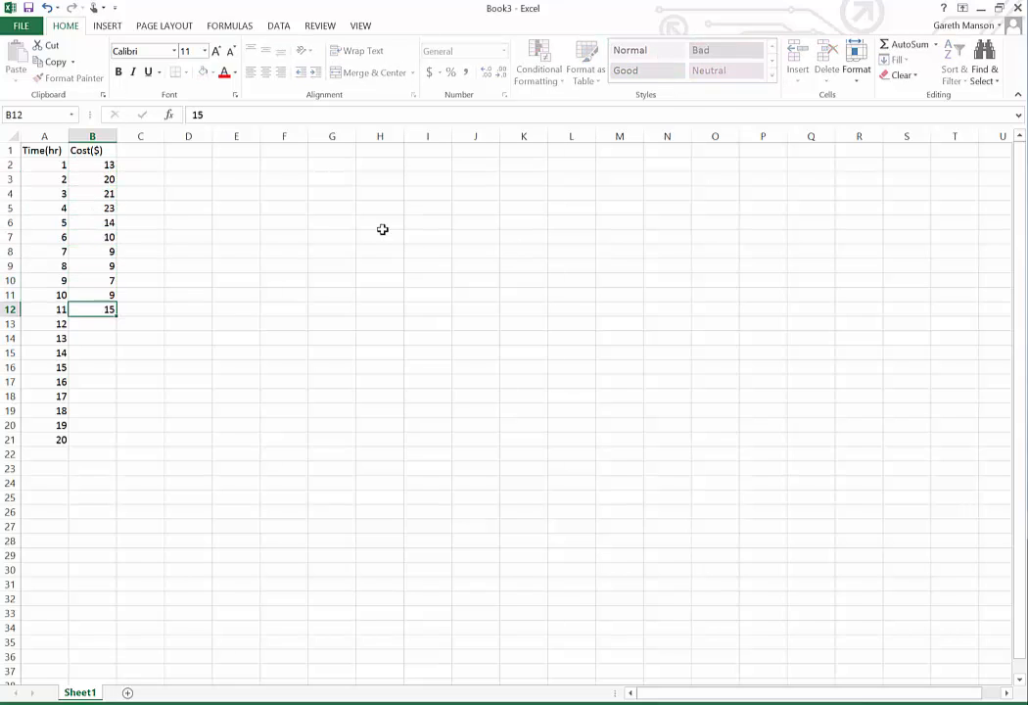
text( 20 23 28 28 30 39 41)
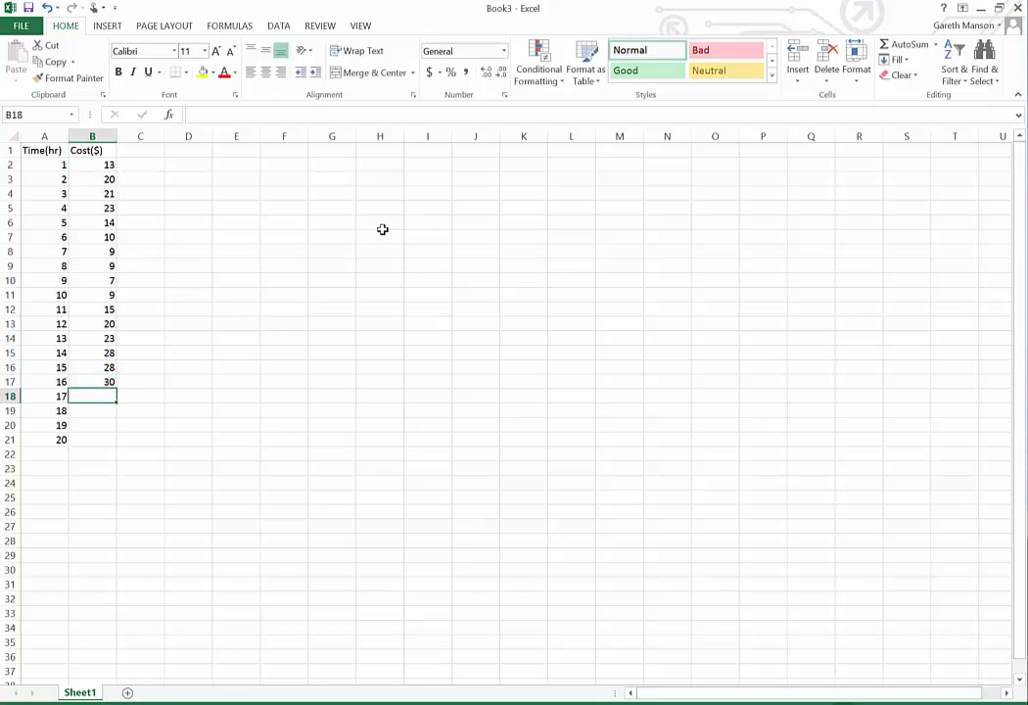
key(ctrl+Return)
text(50 55)
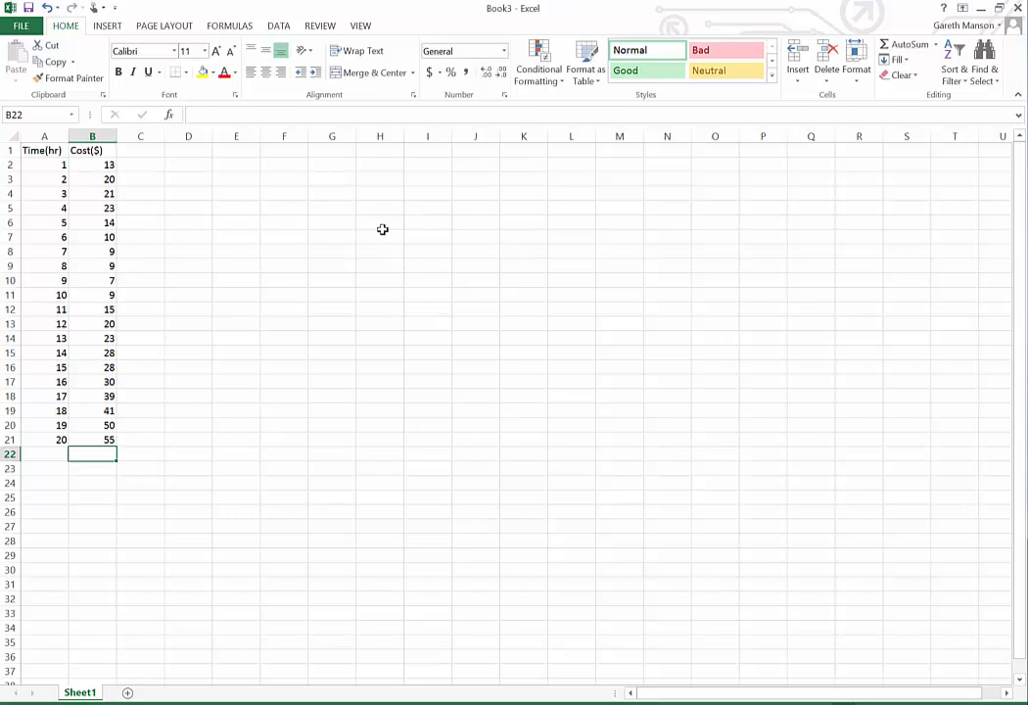
- Total the costs in cell B22 with a SUM formula over B2:B21
text(=sum)
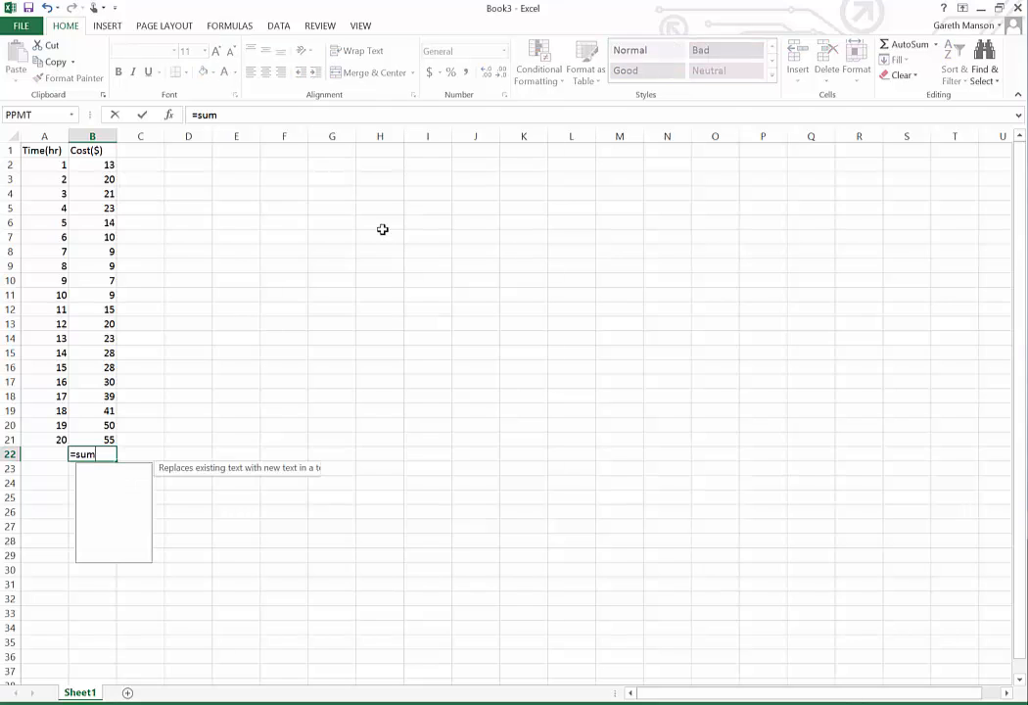
text(()
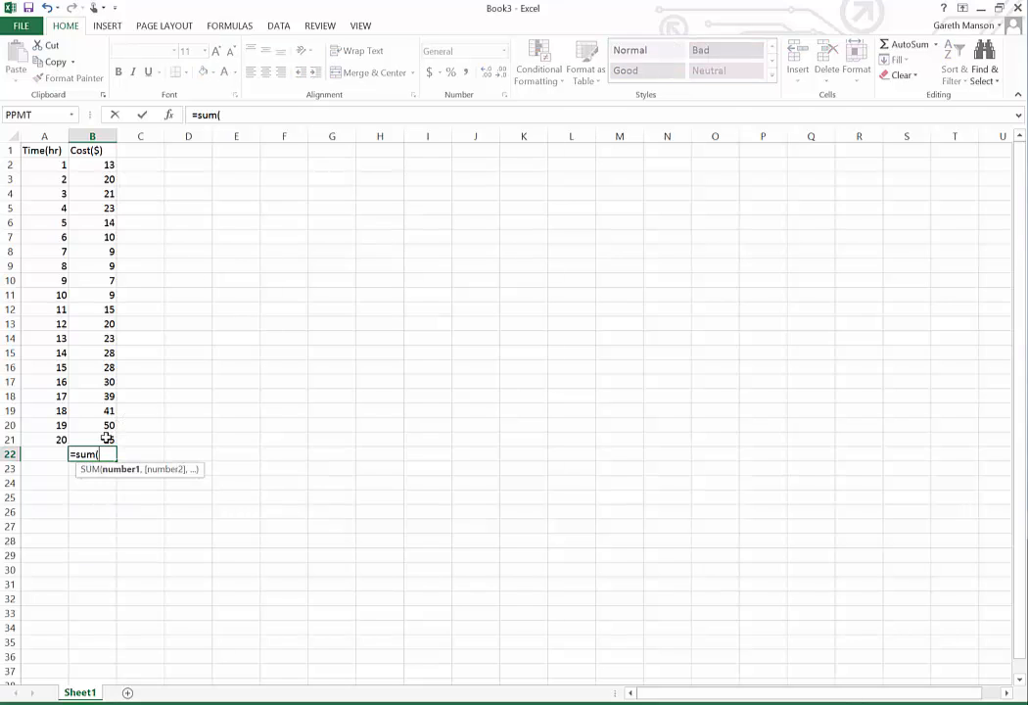
drag(108, 435, 101, 164)
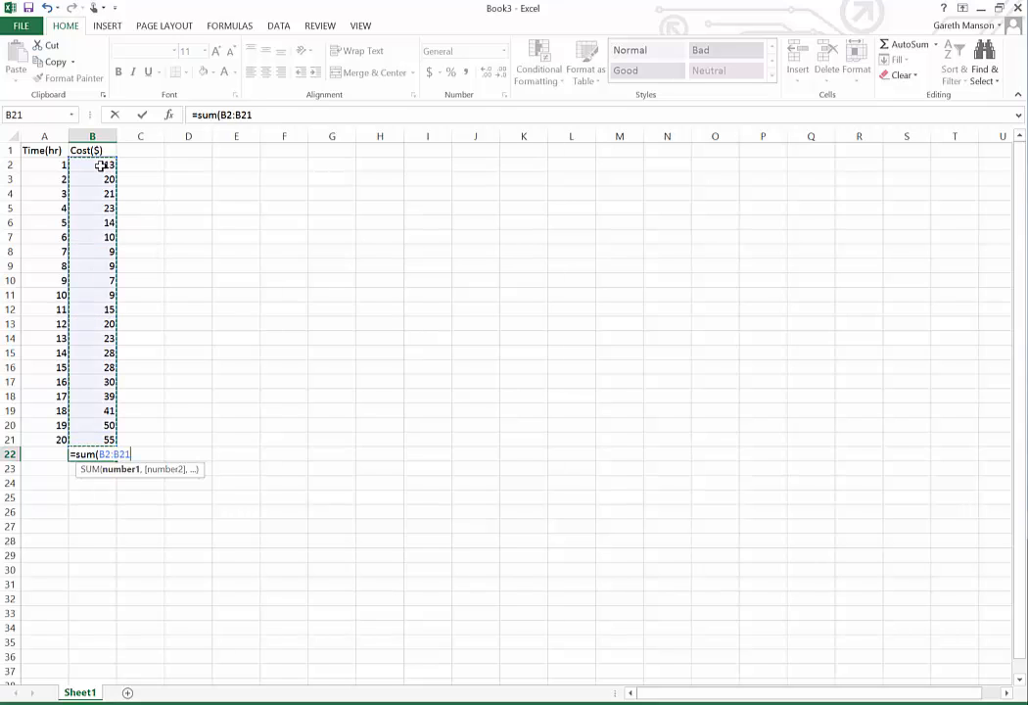
text())
key(Return)
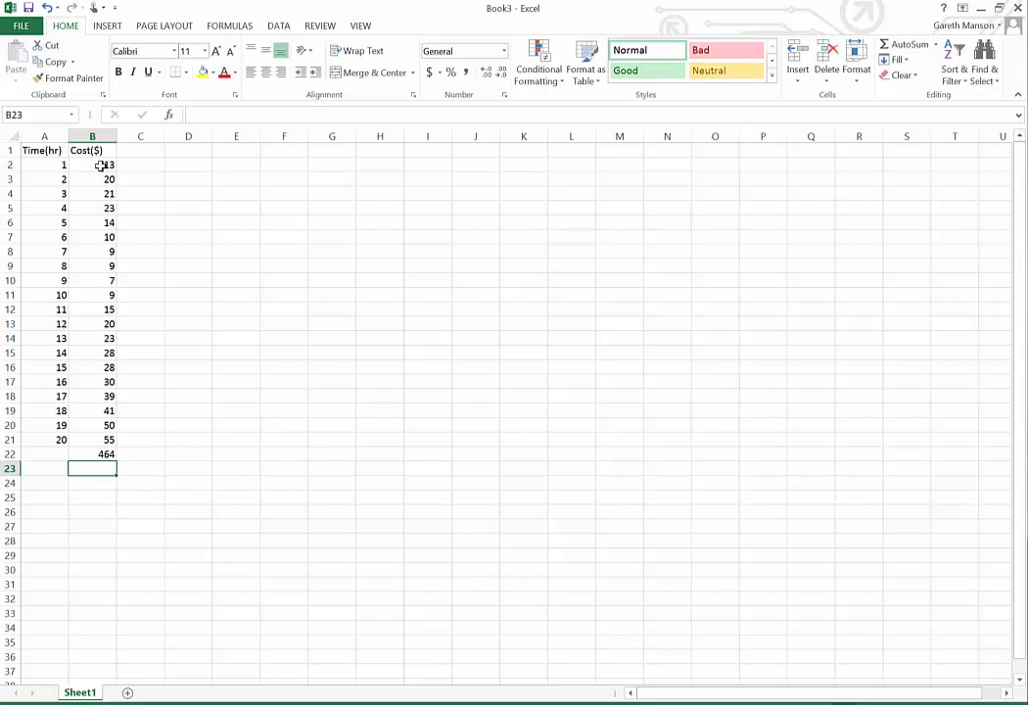
- Calculate the average cost in cell B23 with an AVERAGE formula over B2:B21
text(=averag)
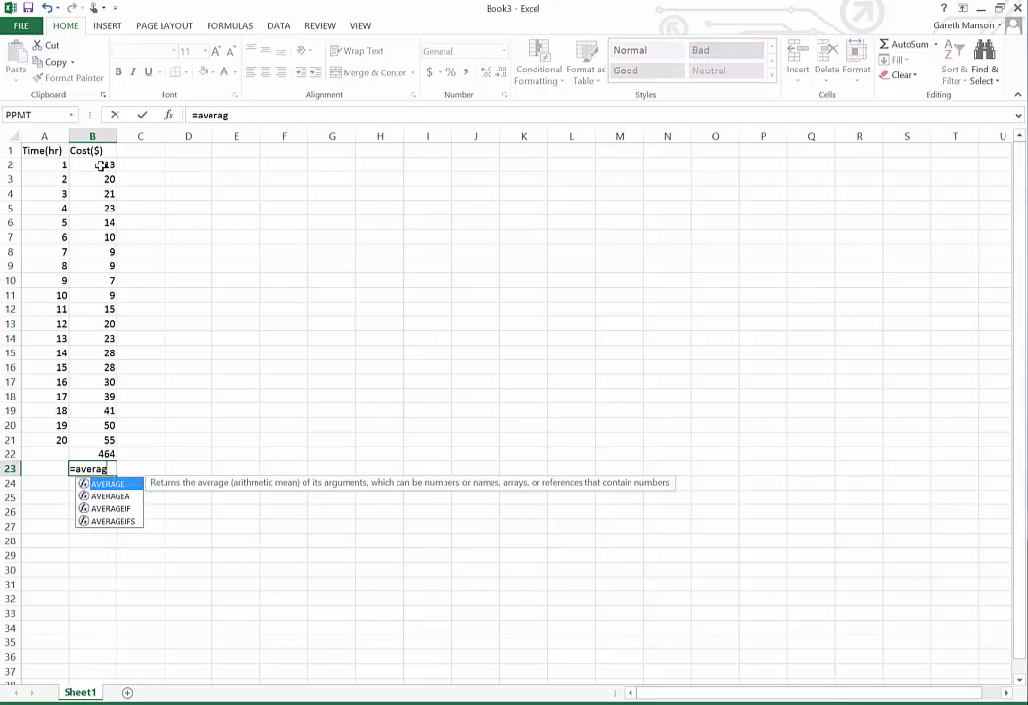
text(e()
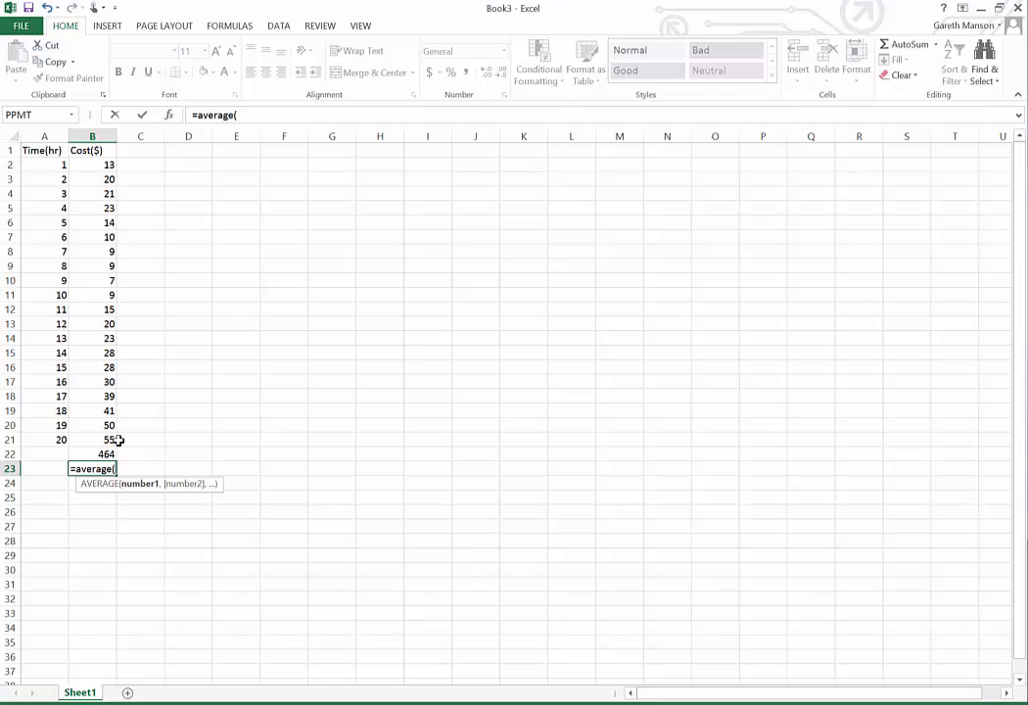
drag(110, 440, 96, 168)
key(Return)
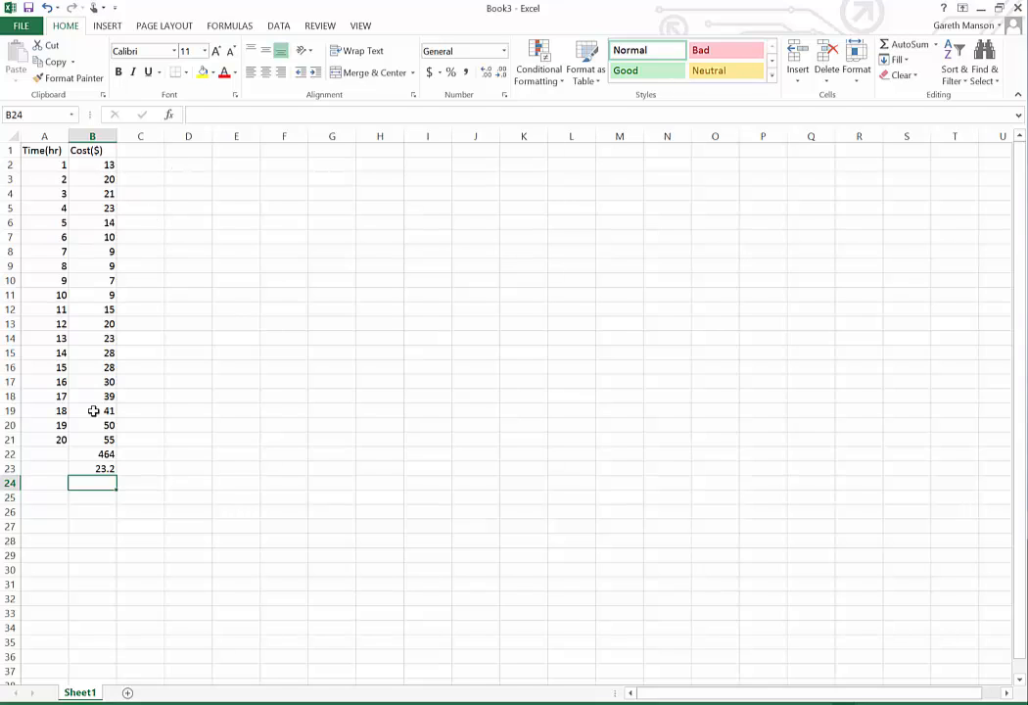
- Calculate the maximum cost in cell B24 by inserting a MAX function over B2:B21
click(170, 117)
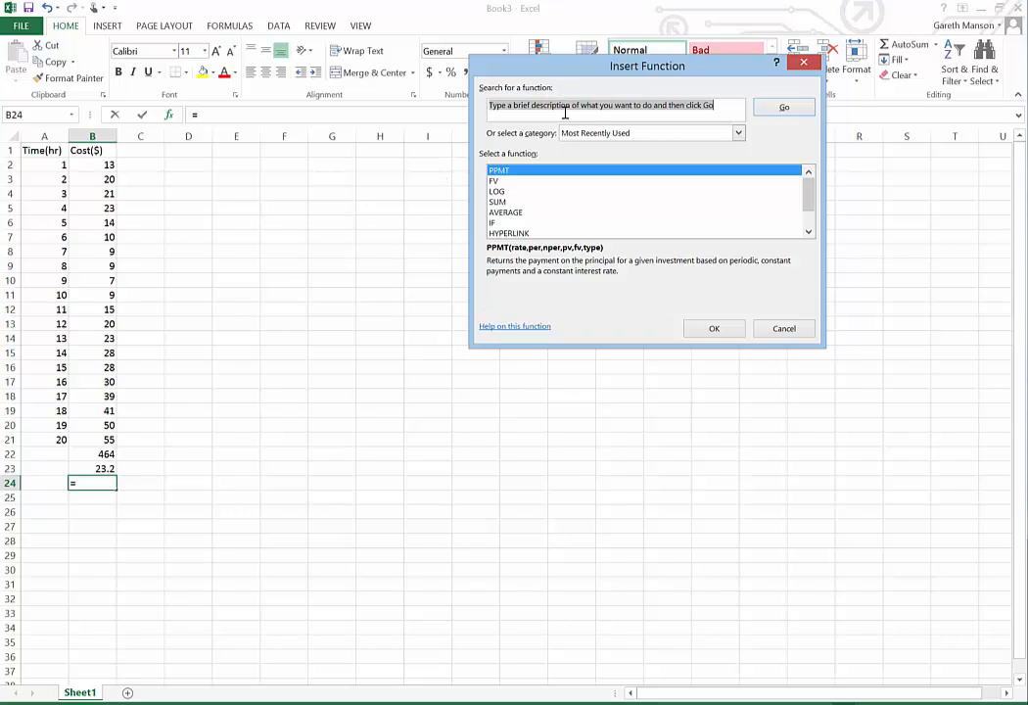
text(maximum)
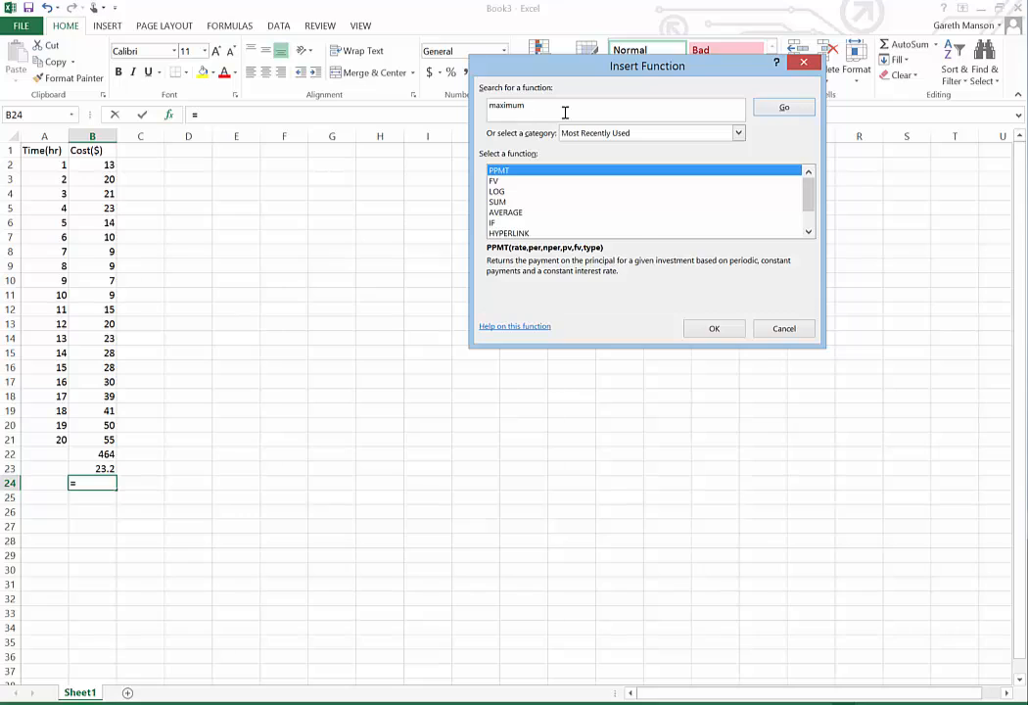
key(Return)
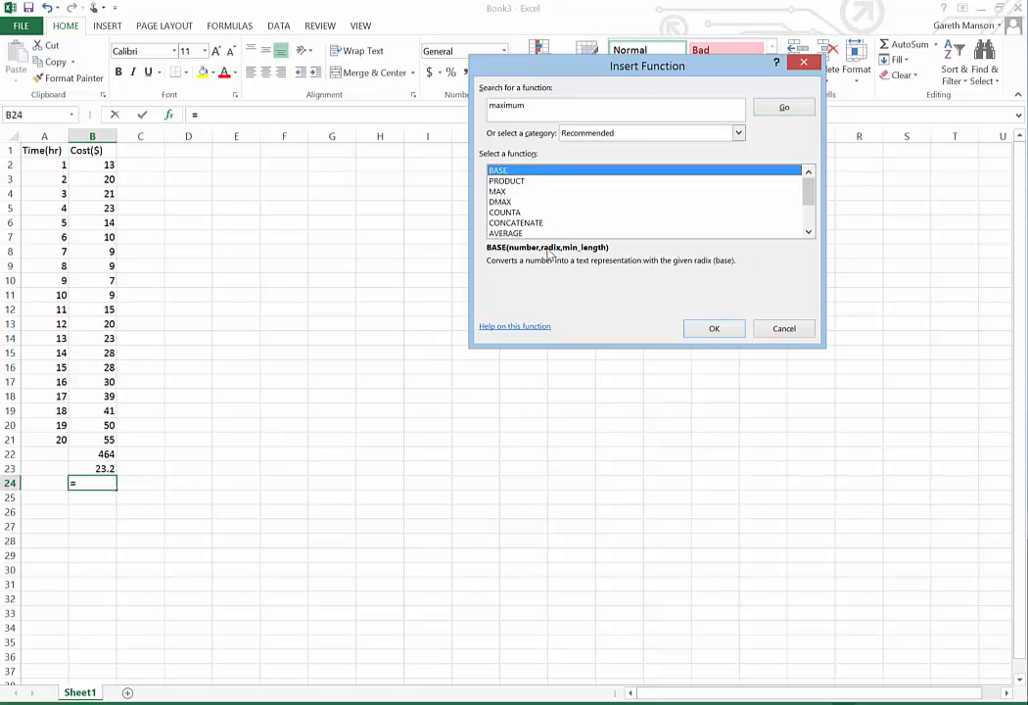
click(523, 182)
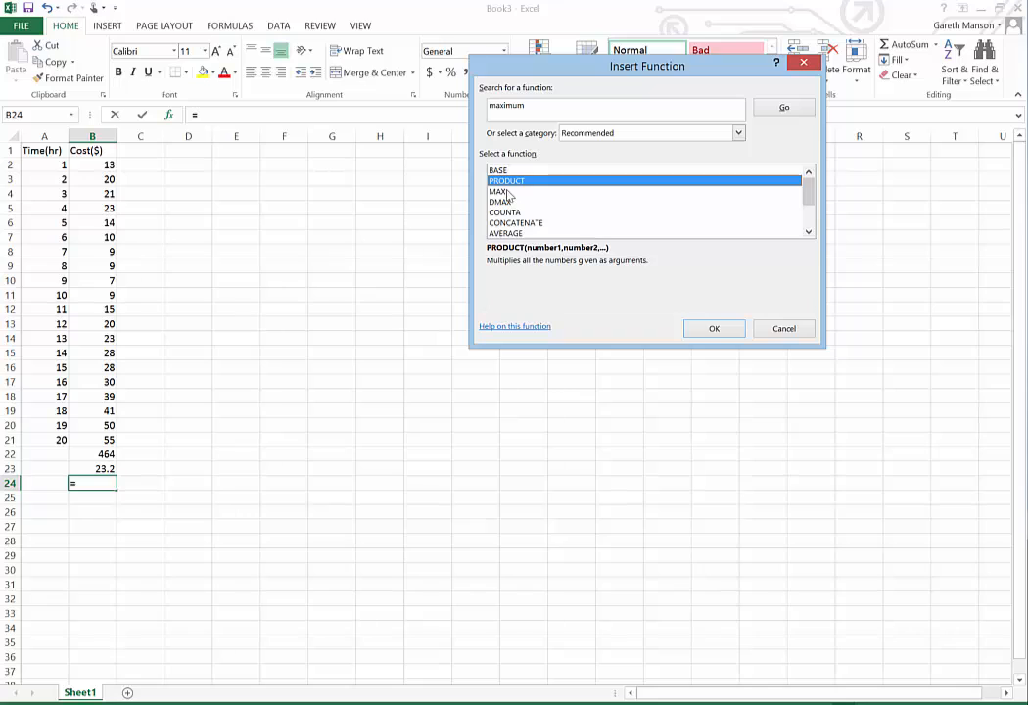
click(507, 192)
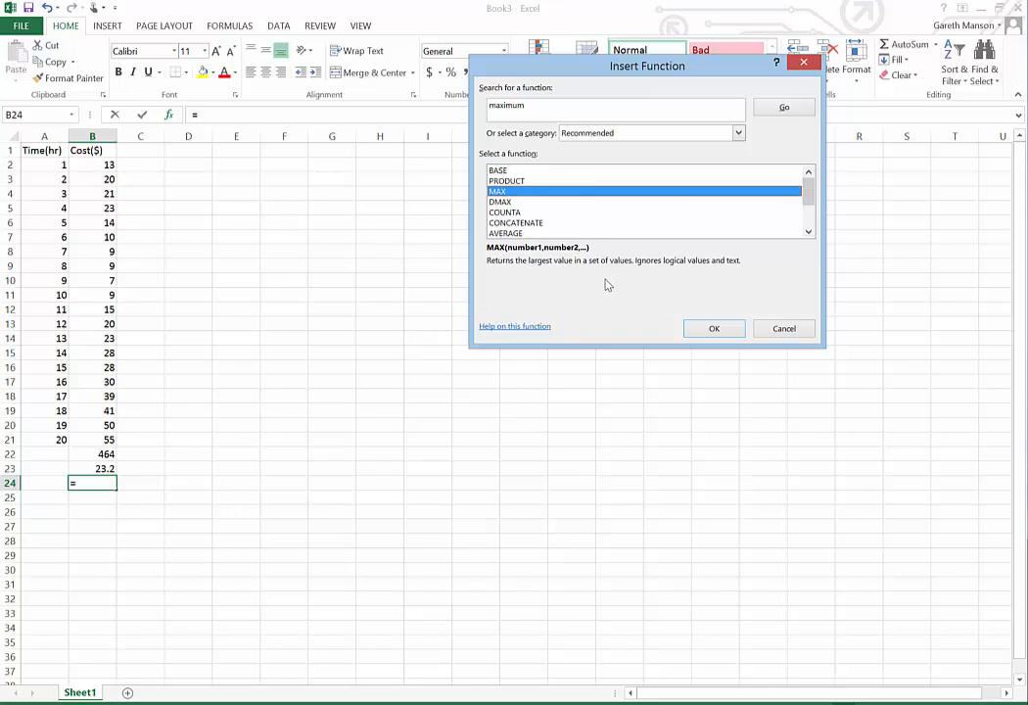
click(712, 329)
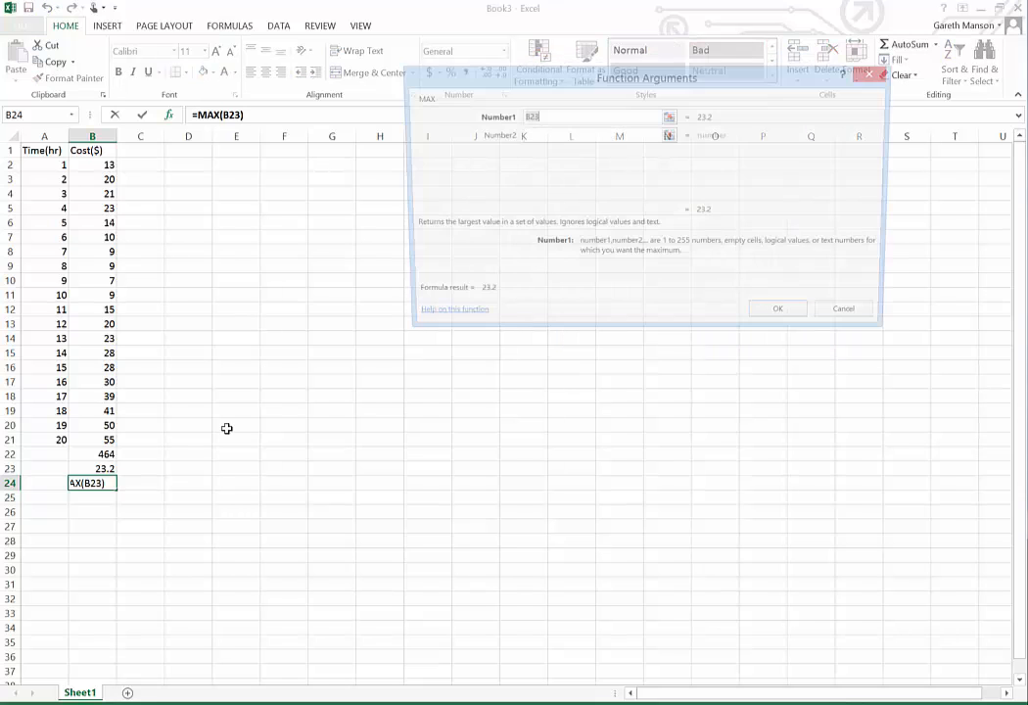
click(669, 116)
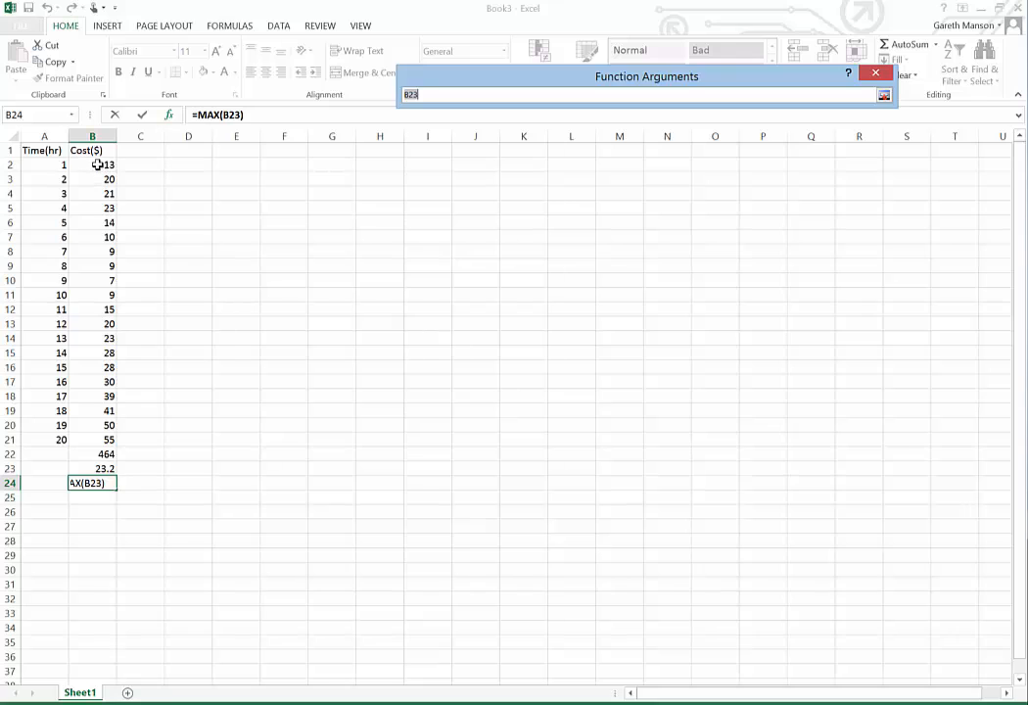
drag(96, 165, 100, 440)
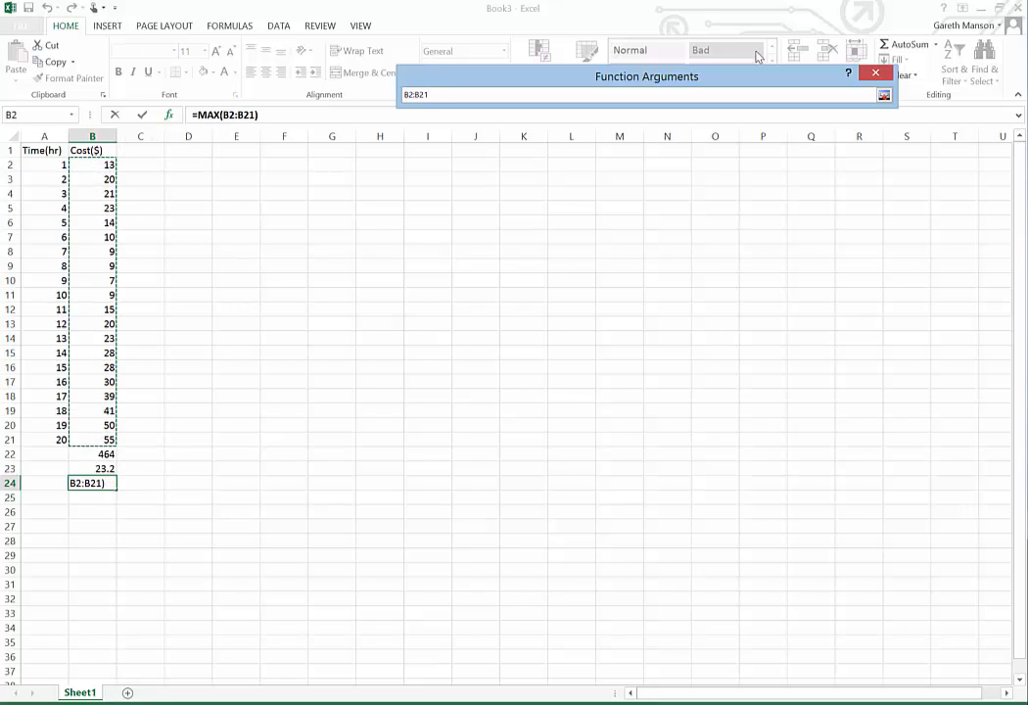
click(882, 95)
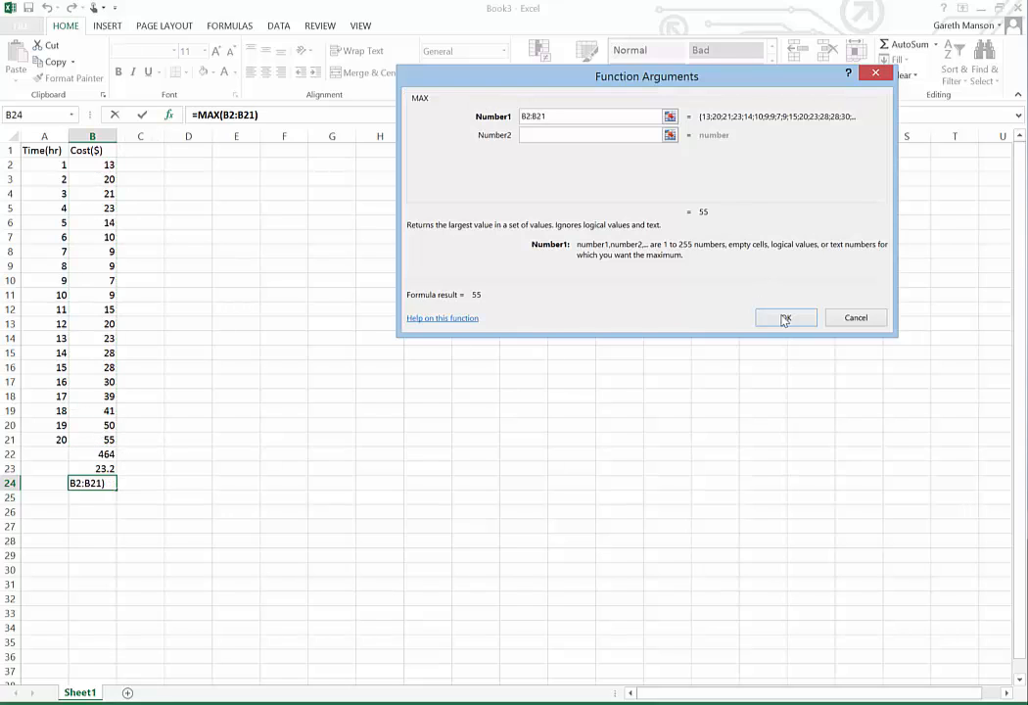
click(784, 318)
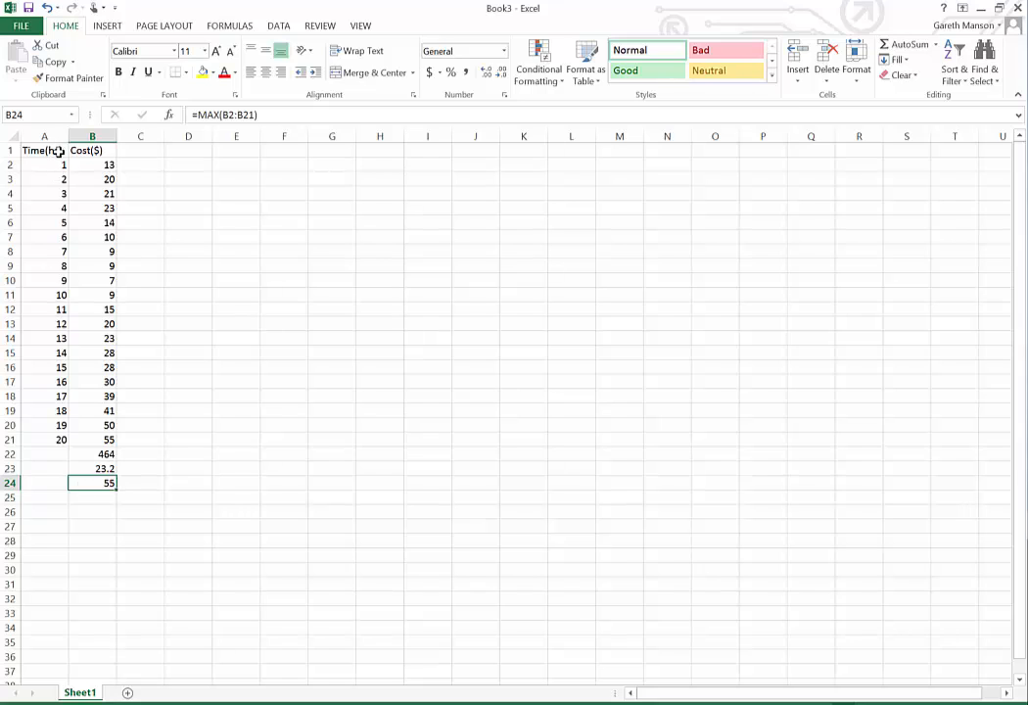
- Apply all borders to A1:B21 and a thick box border around the header cells A1:B1
drag(39, 150, 112, 440)
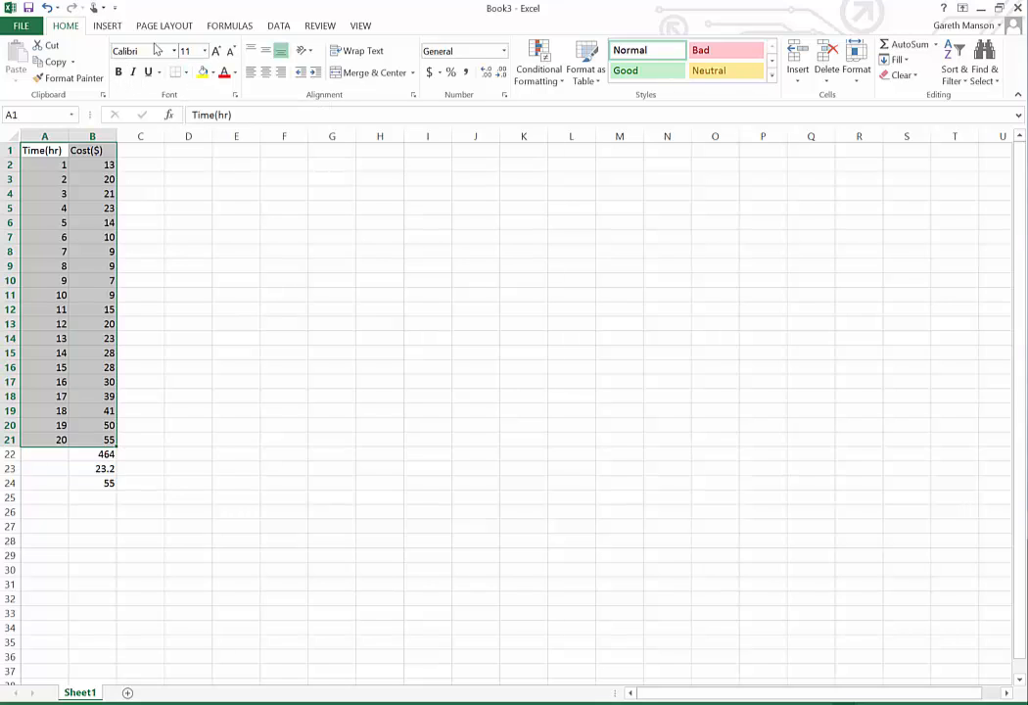
click(186, 73)
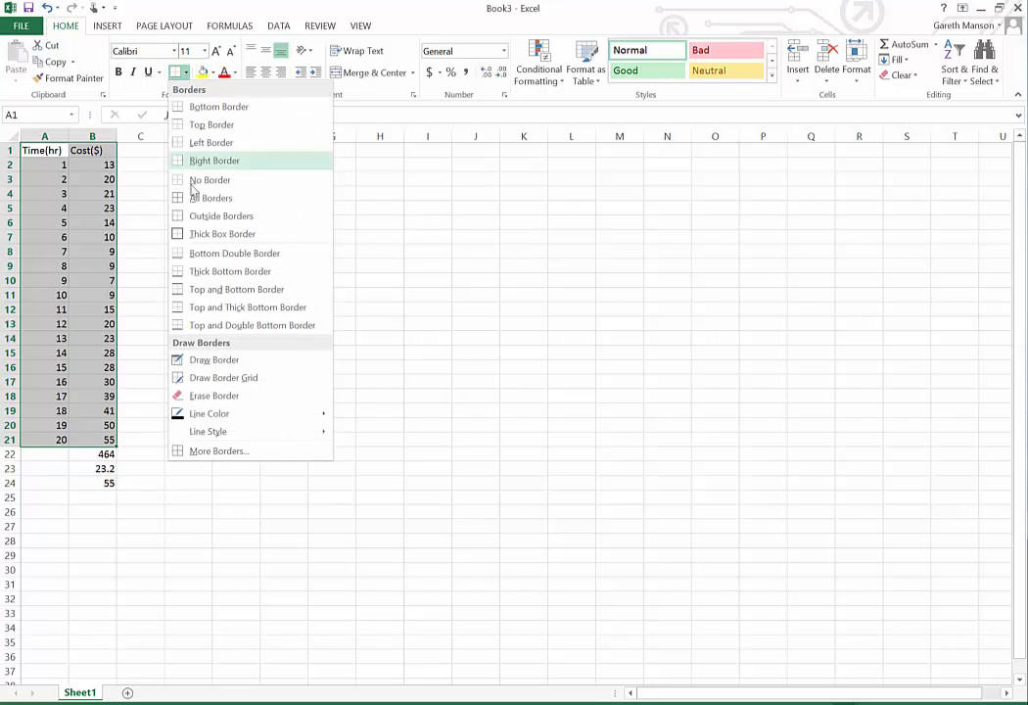
click(210, 200)
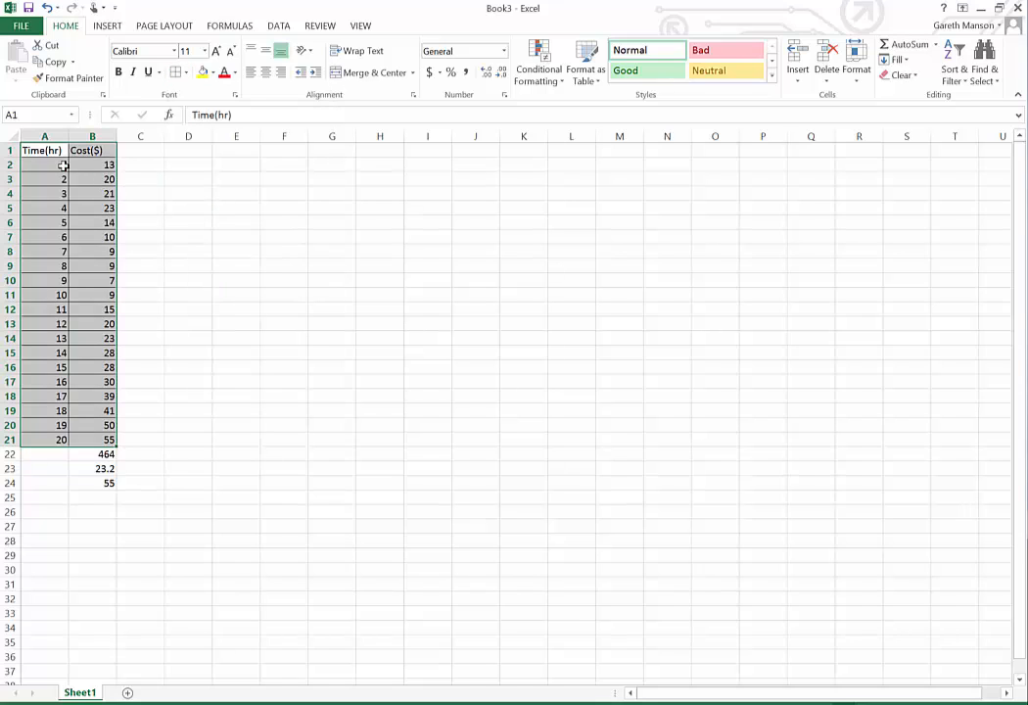
drag(63, 150, 93, 150)
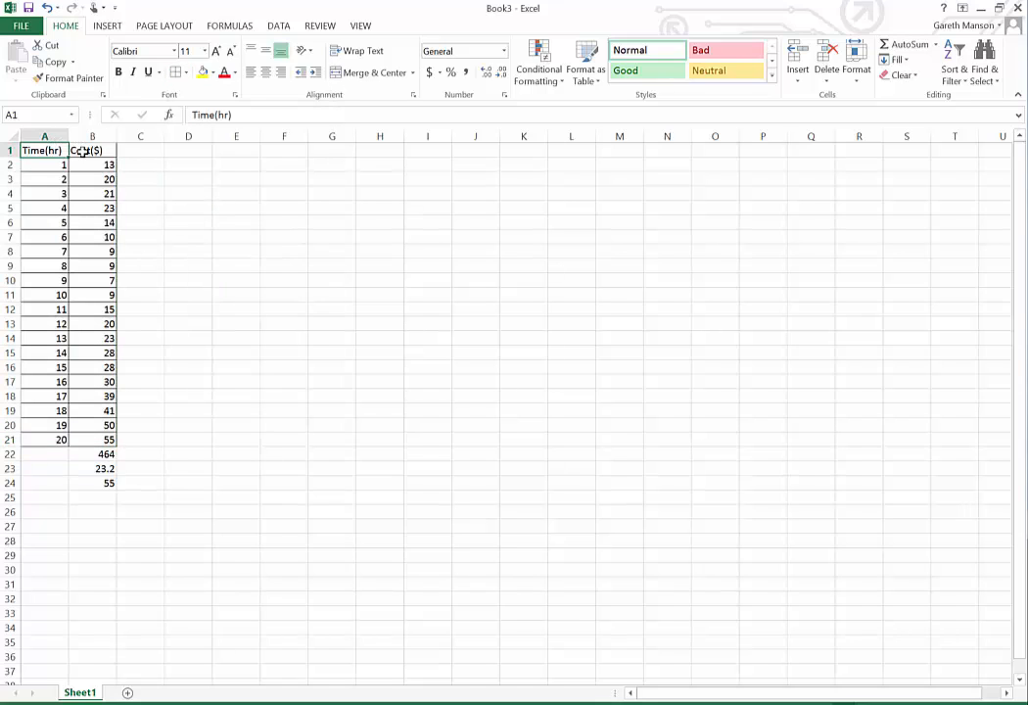
click(188, 75)
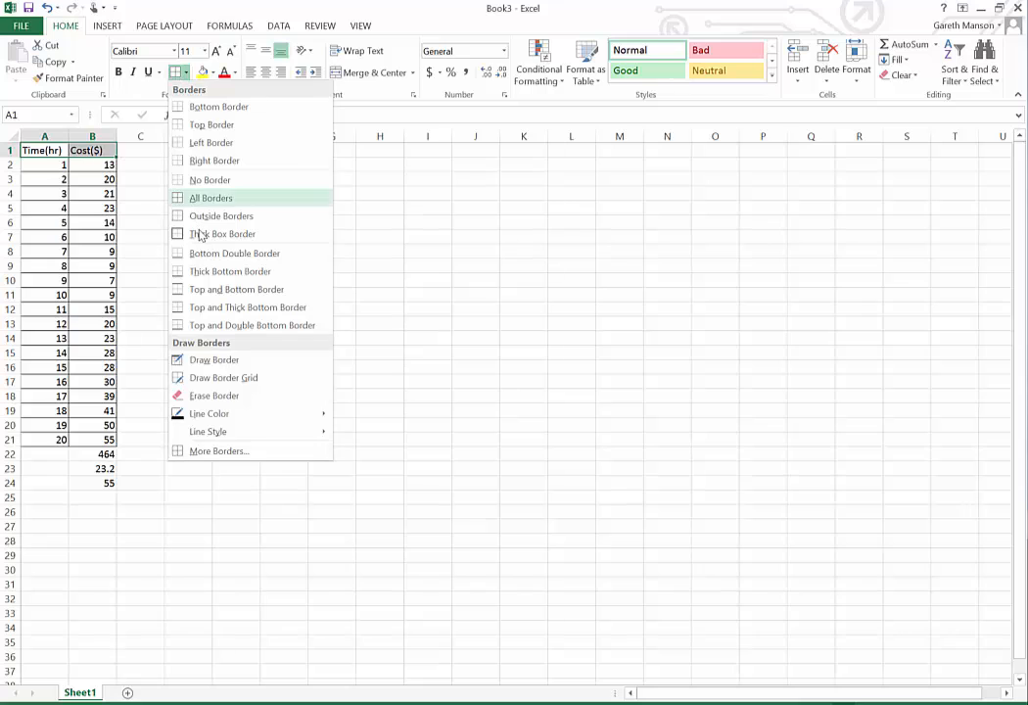
click(204, 233)
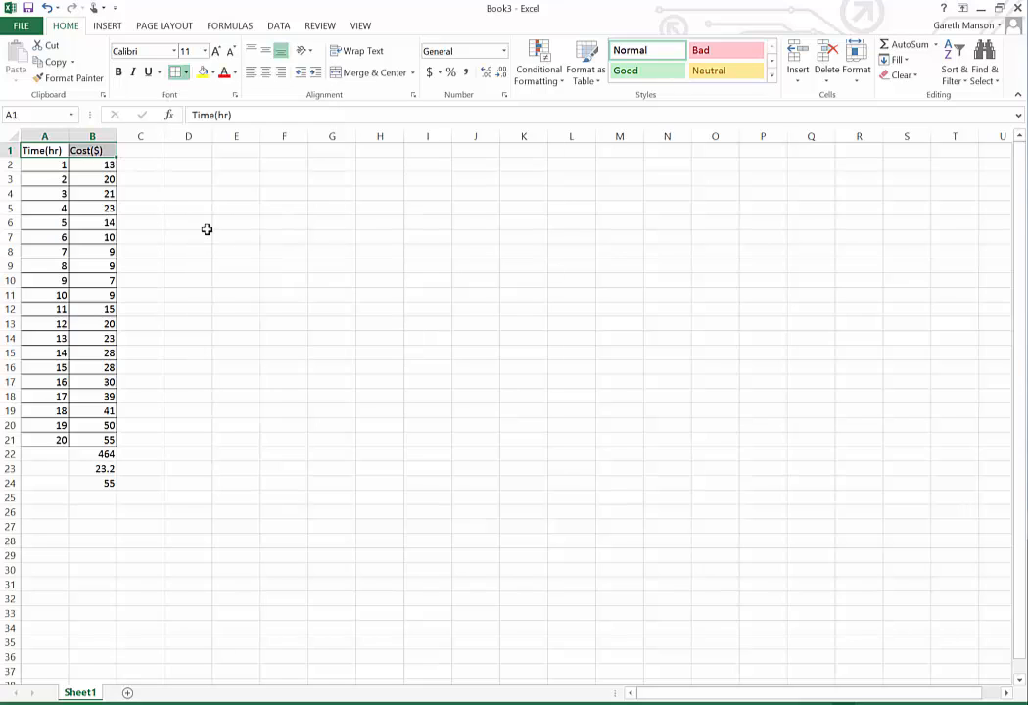
- Bold the headers in A1:B1 and centre the table A1:B21 both horizontally and vertically
click(45, 178)
drag(49, 151, 94, 147)
key(ctrl+b)
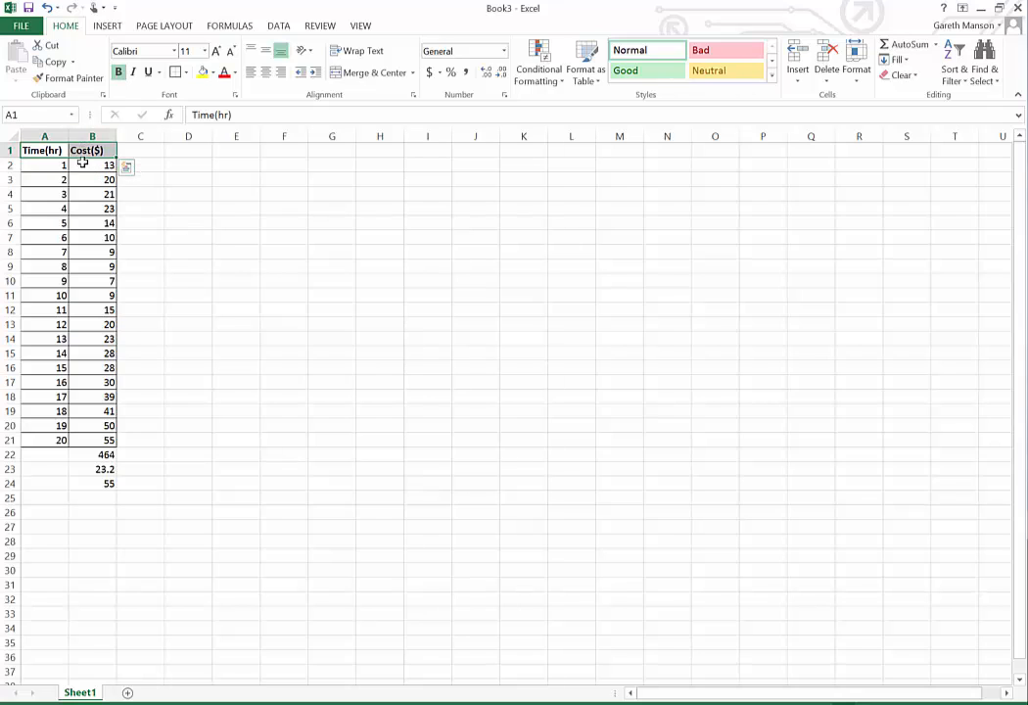
drag(61, 150, 107, 439)
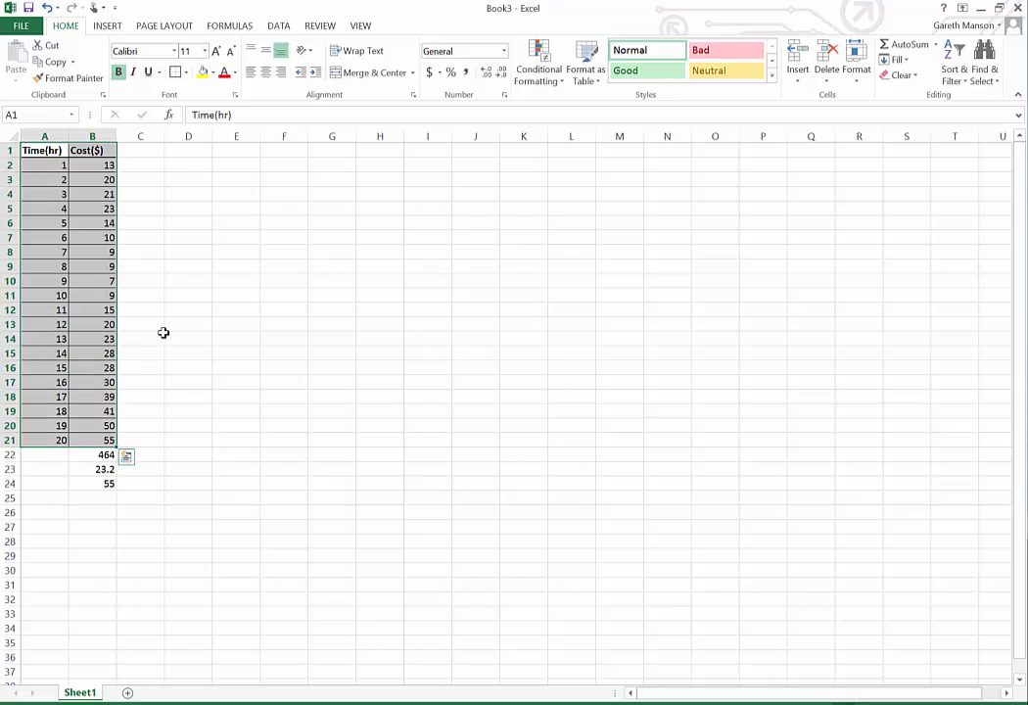
click(265, 73)
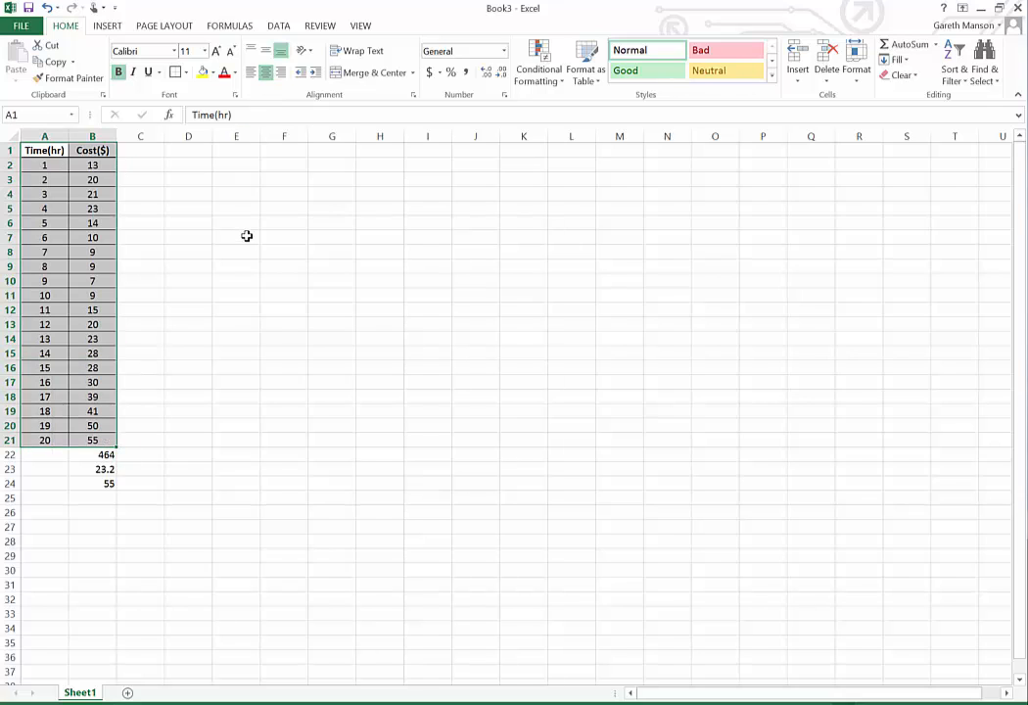
click(265, 49)
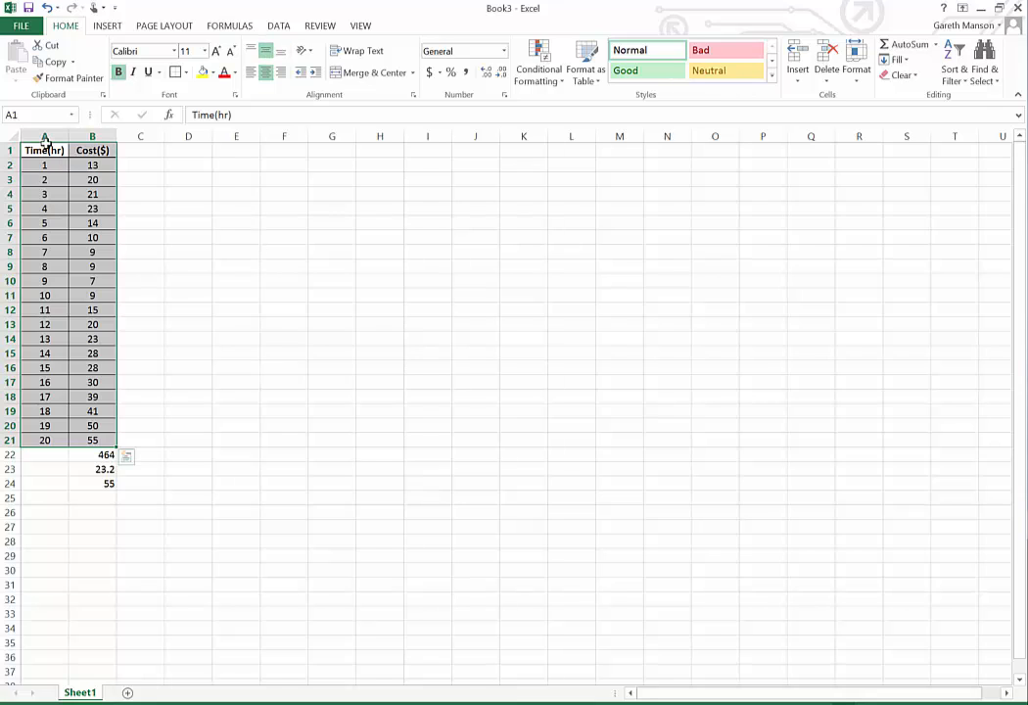
- Extend the header in cell B1 to read "Cost($) - Shares on the Australian Stockmarket"
click(92, 150)
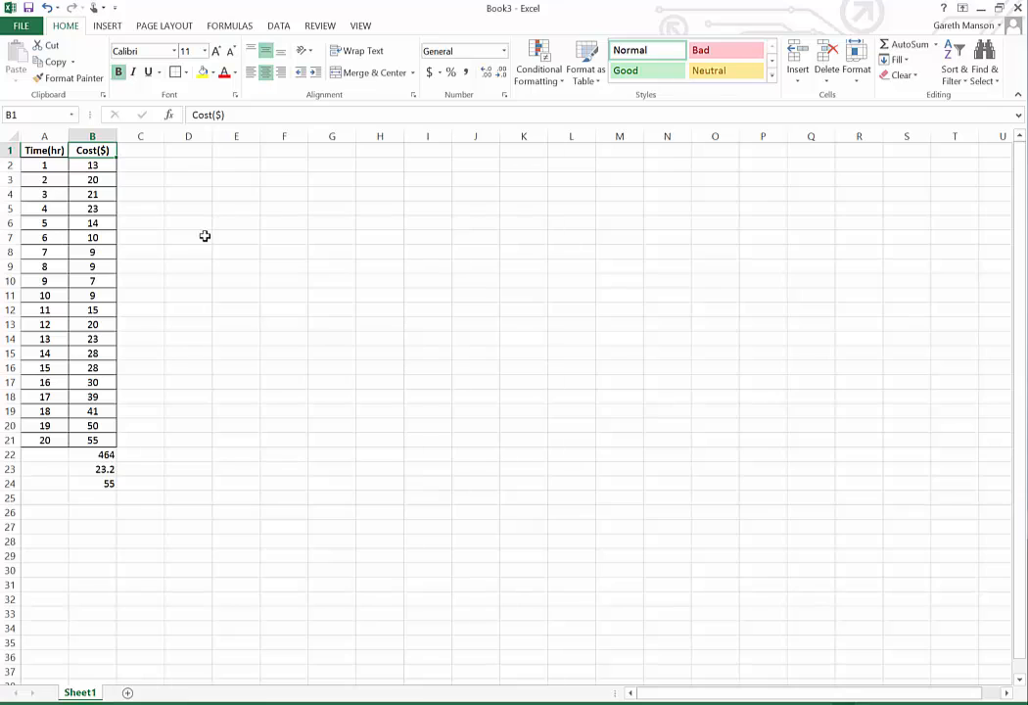
click(242, 116)
text(-)
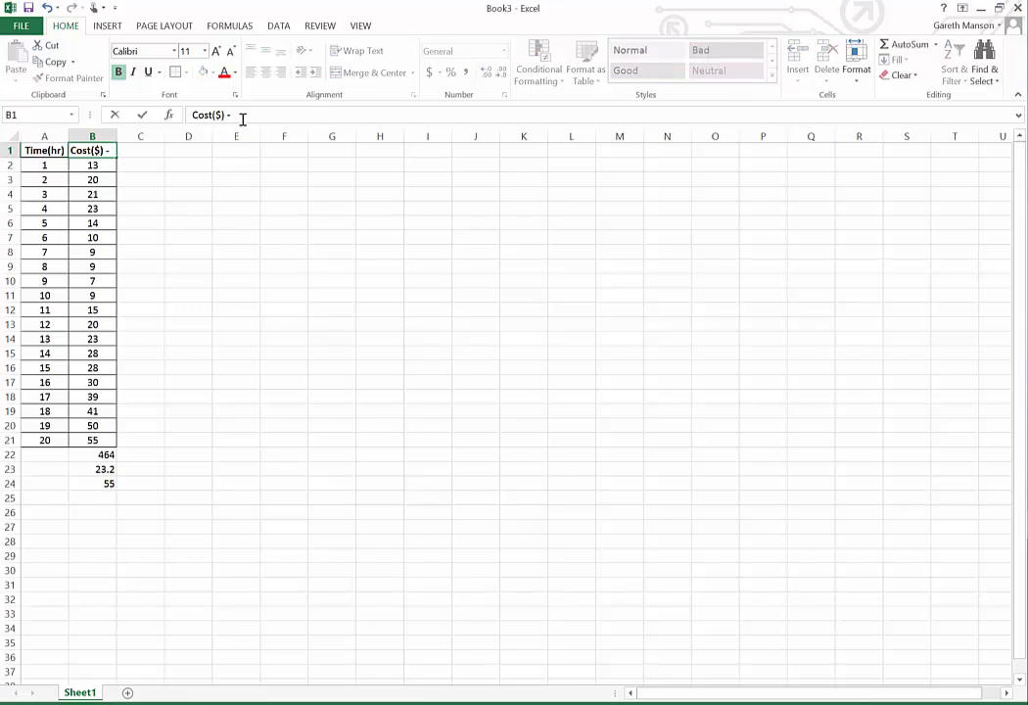
text( Shares on the Australian Stockmarket)
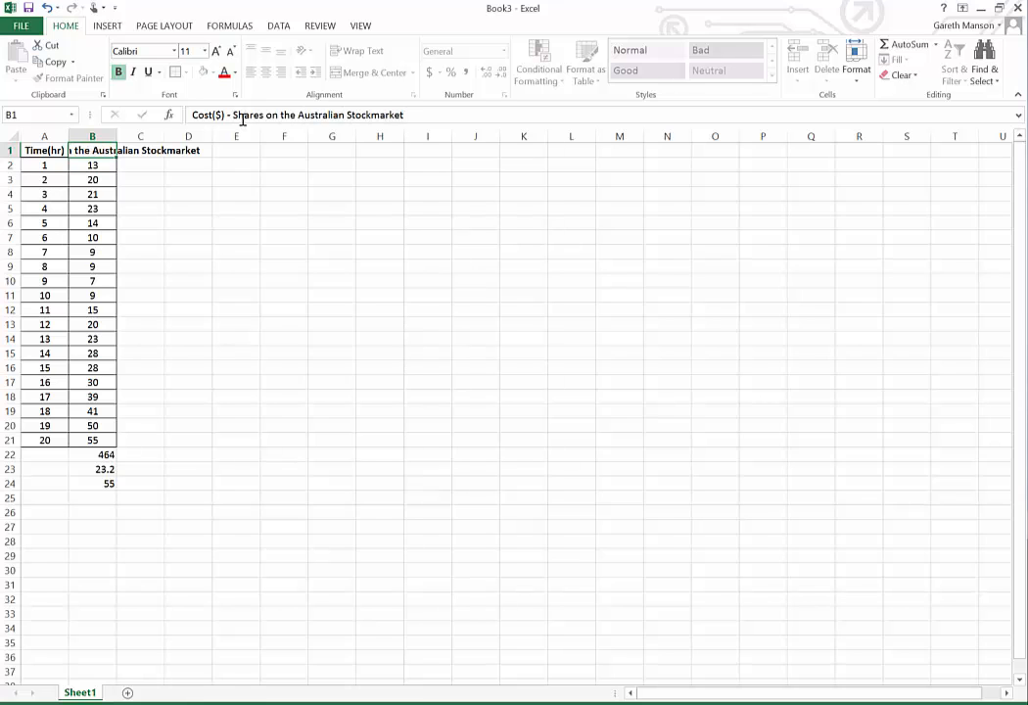
key(Return)
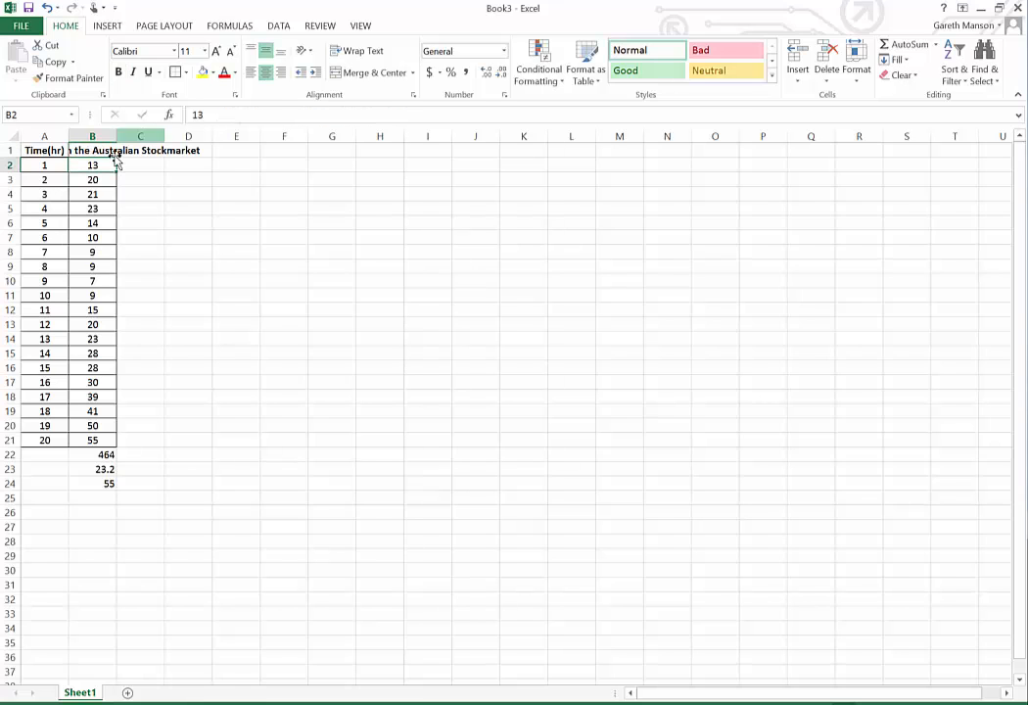
- Adjust the width of column B and wrap the long header text in cell B1
click(104, 150)
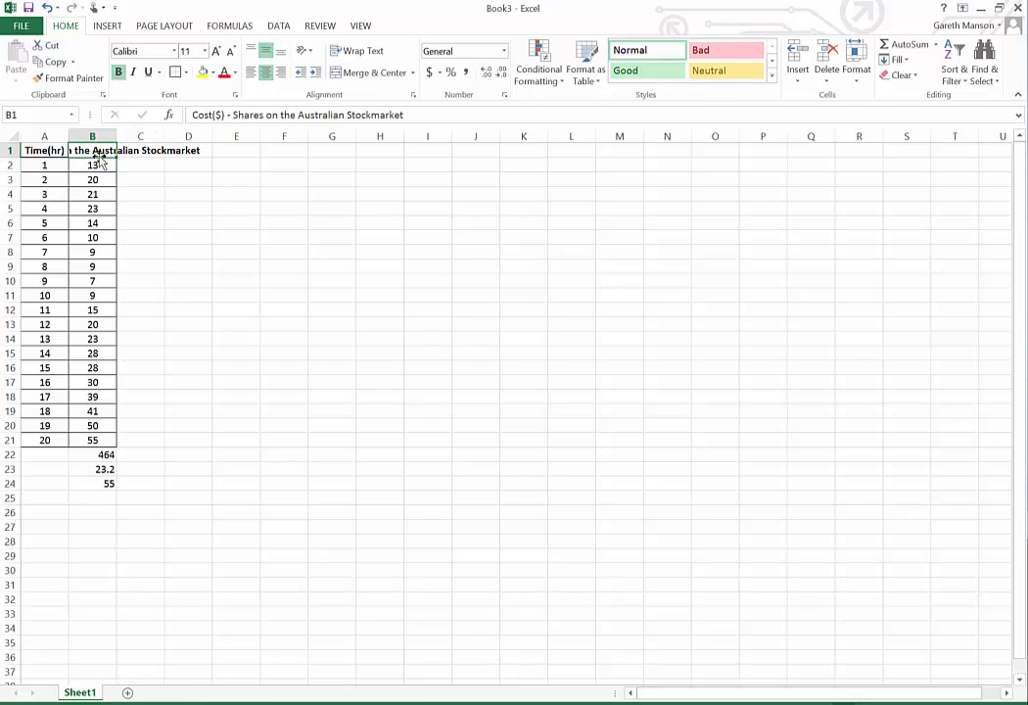
drag(116, 136, 298, 130)
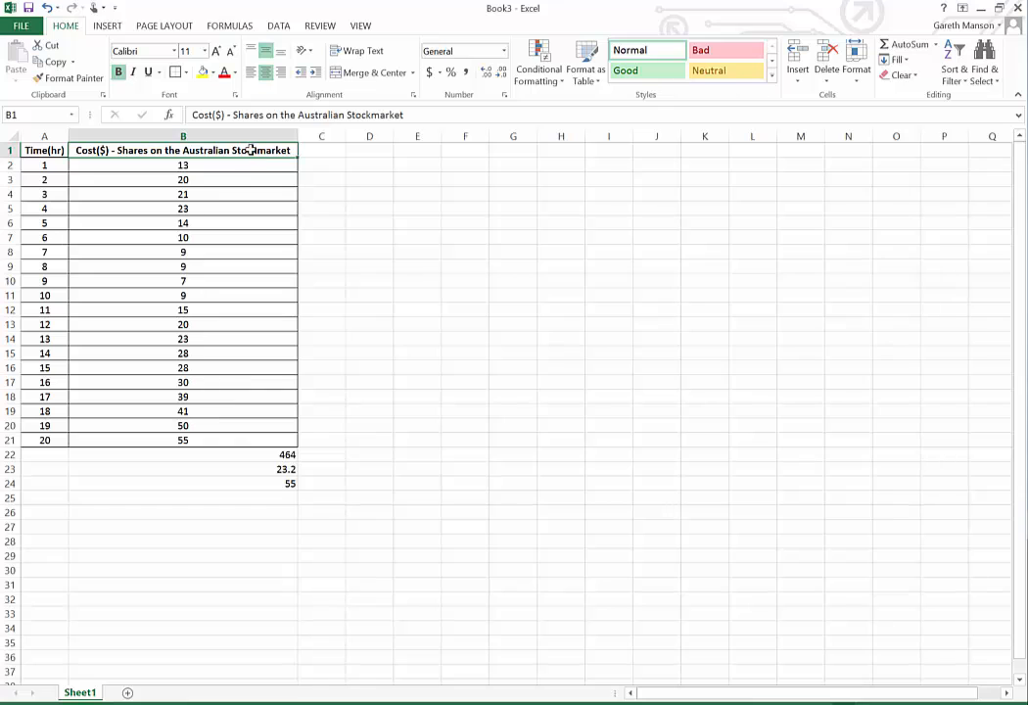
drag(298, 140, 181, 147)
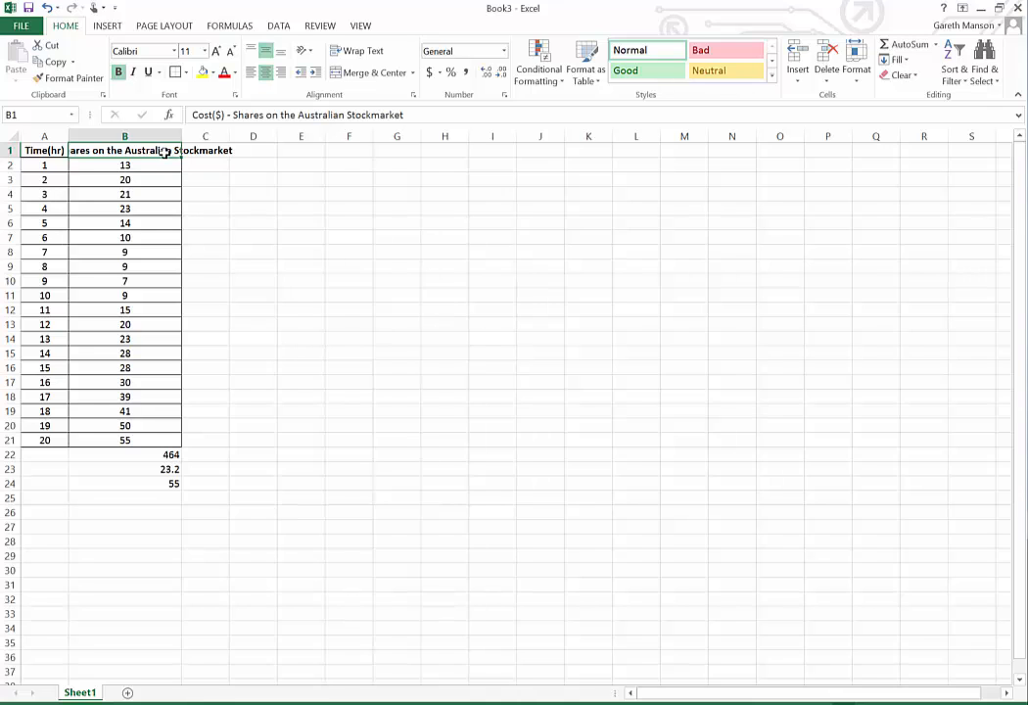
click(354, 57)
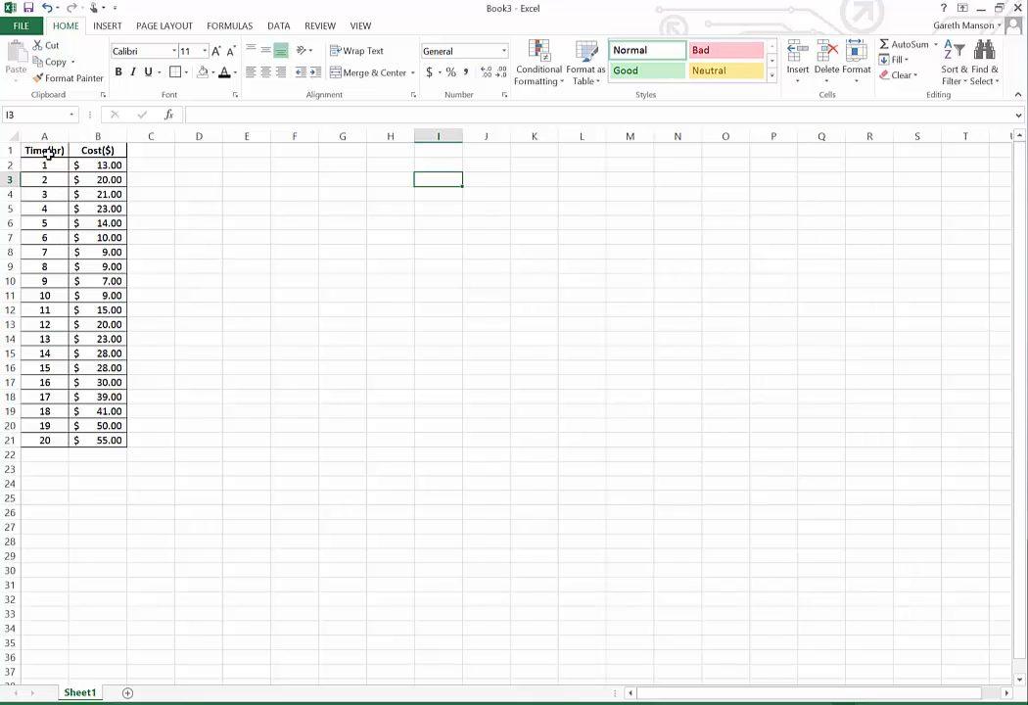
- Insert a clustered column chart from A1:B21 and enlarge it to span about columns B to S and rows 12 to 29
drag(49, 154, 112, 442)
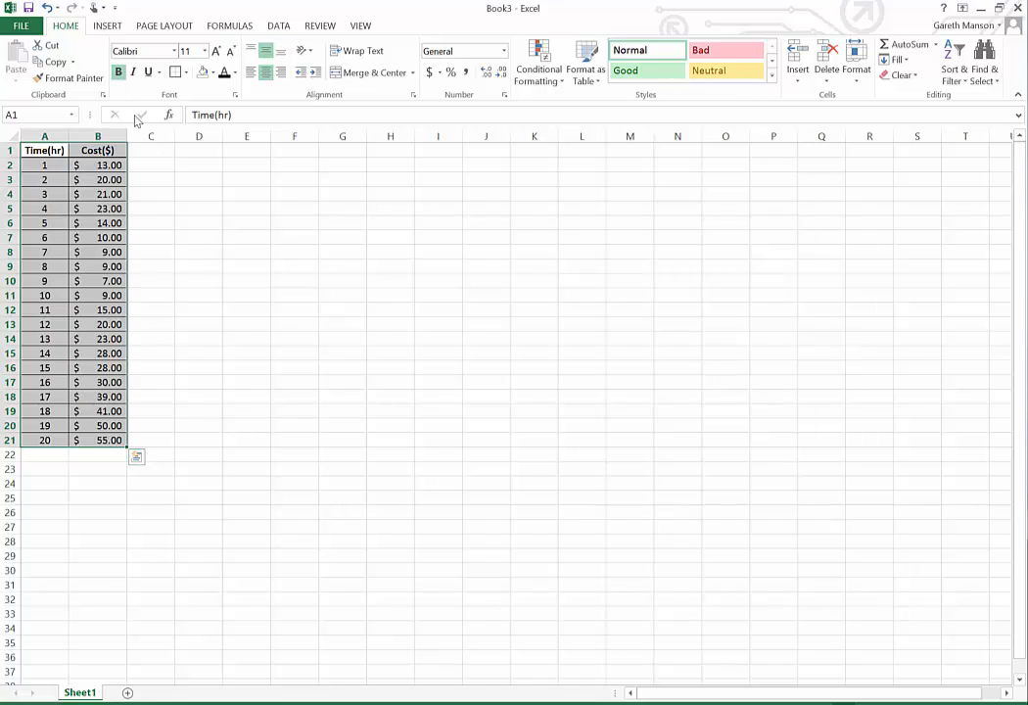
click(107, 25)
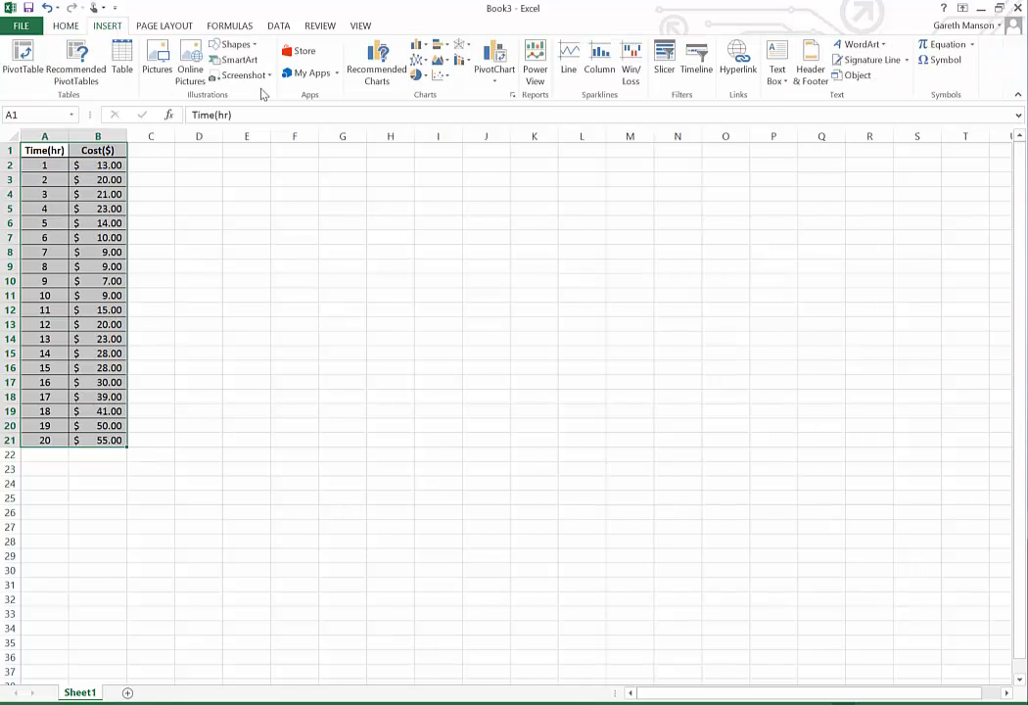
click(418, 47)
click(427, 92)
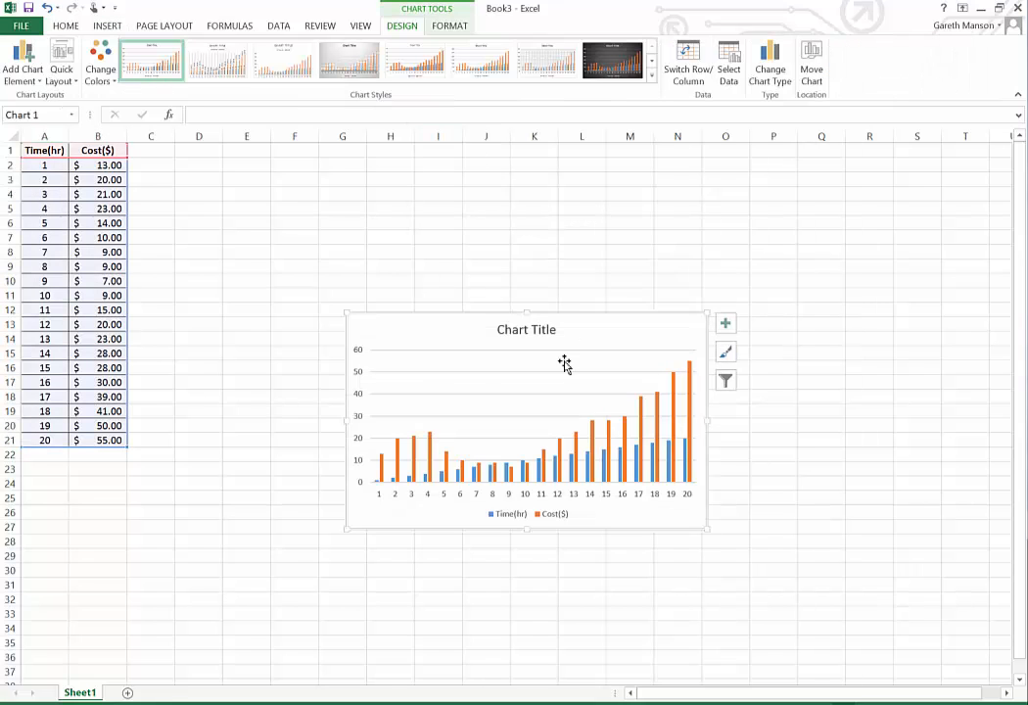
drag(707, 537, 95, 563)
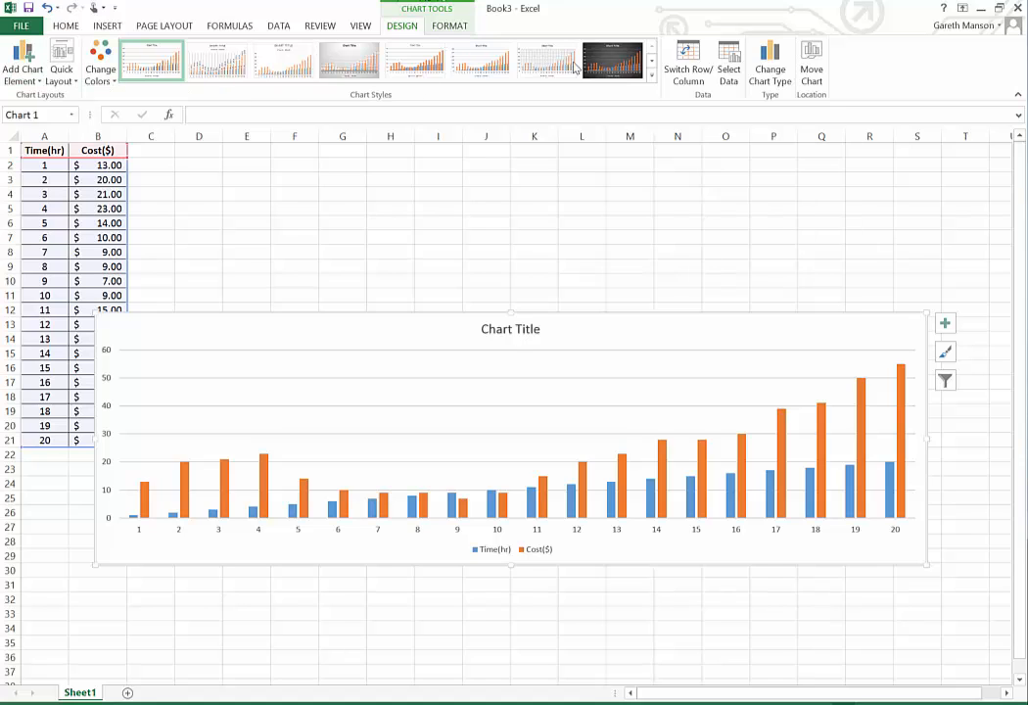
- Exclude the Time(hr) series from the chart's data source and use A2:A21 as the horizontal axis labels
click(741, 73)
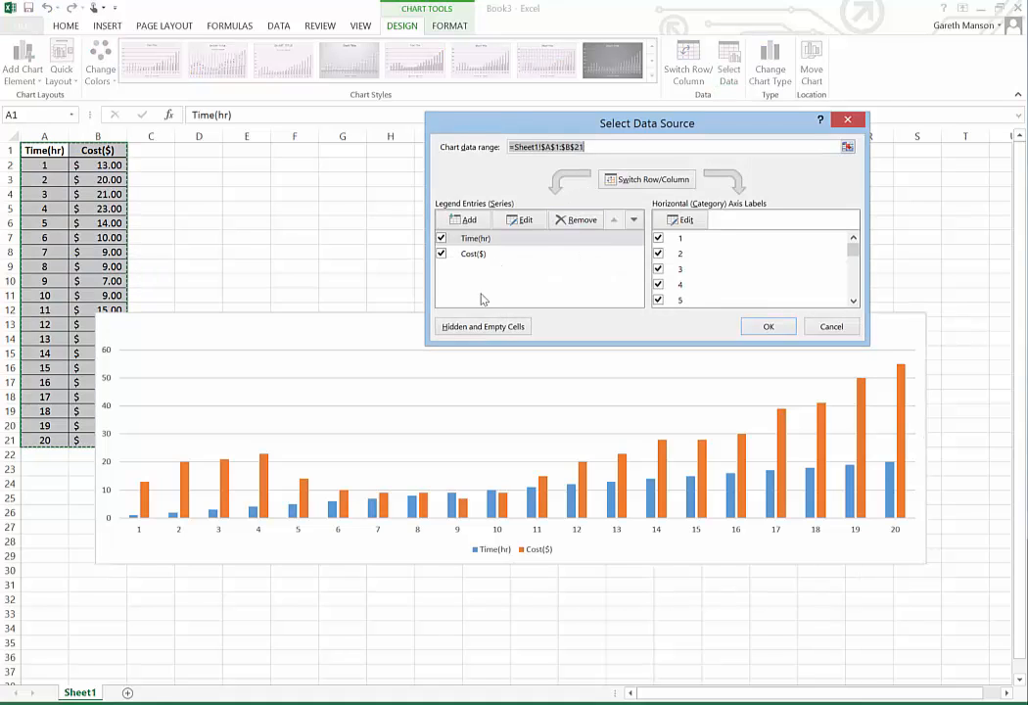
click(442, 238)
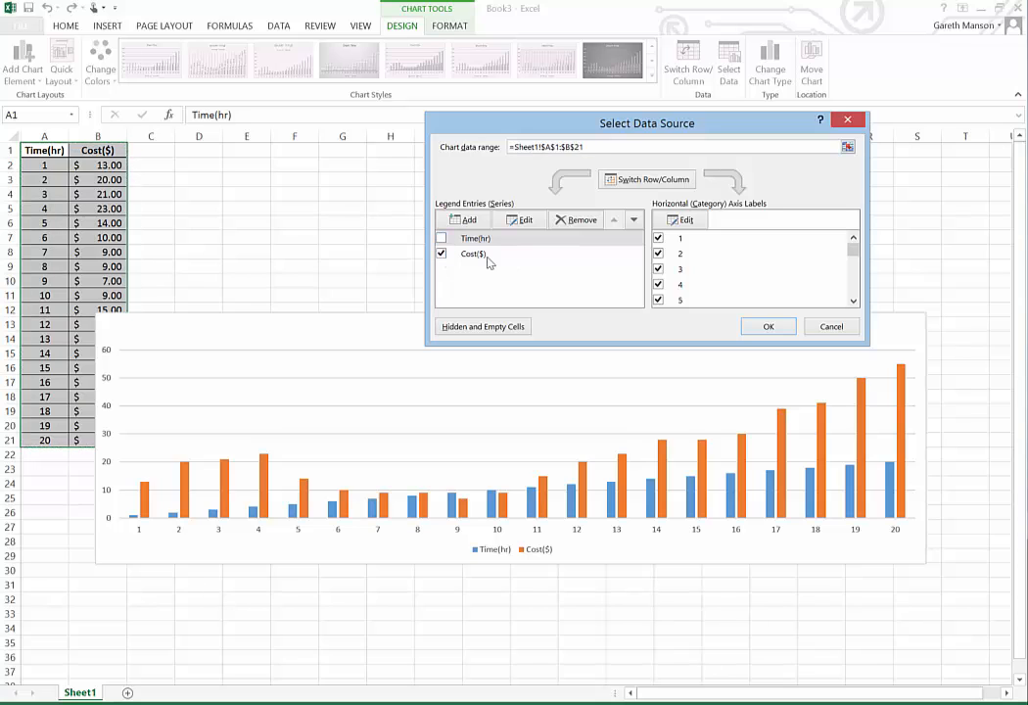
click(683, 224)
click(43, 442)
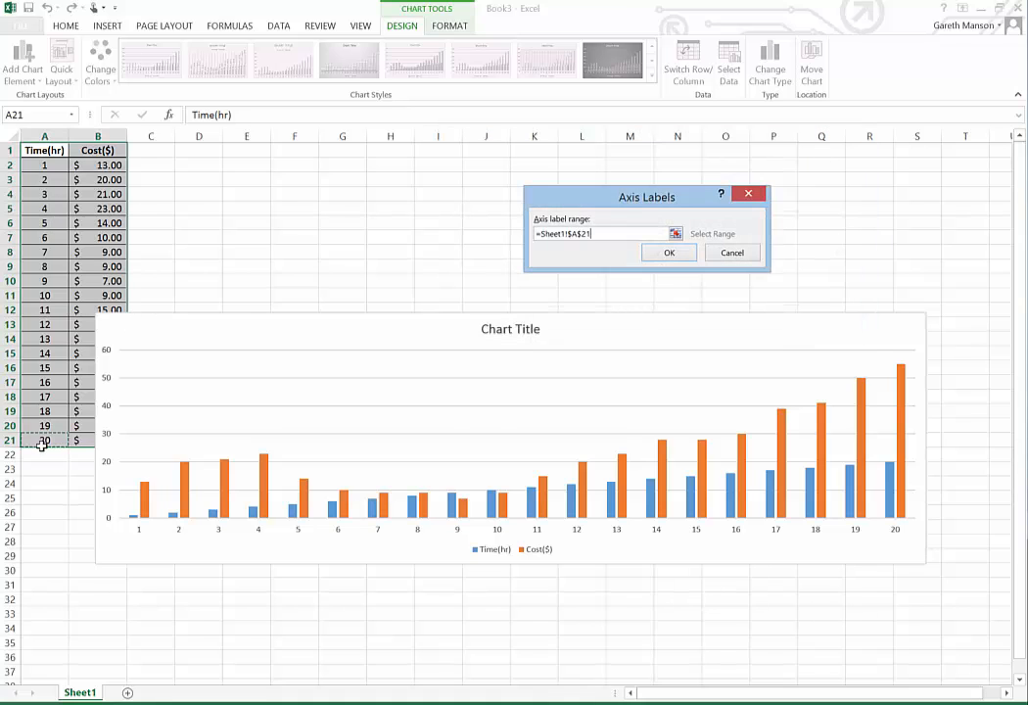
drag(41, 445, 37, 165)
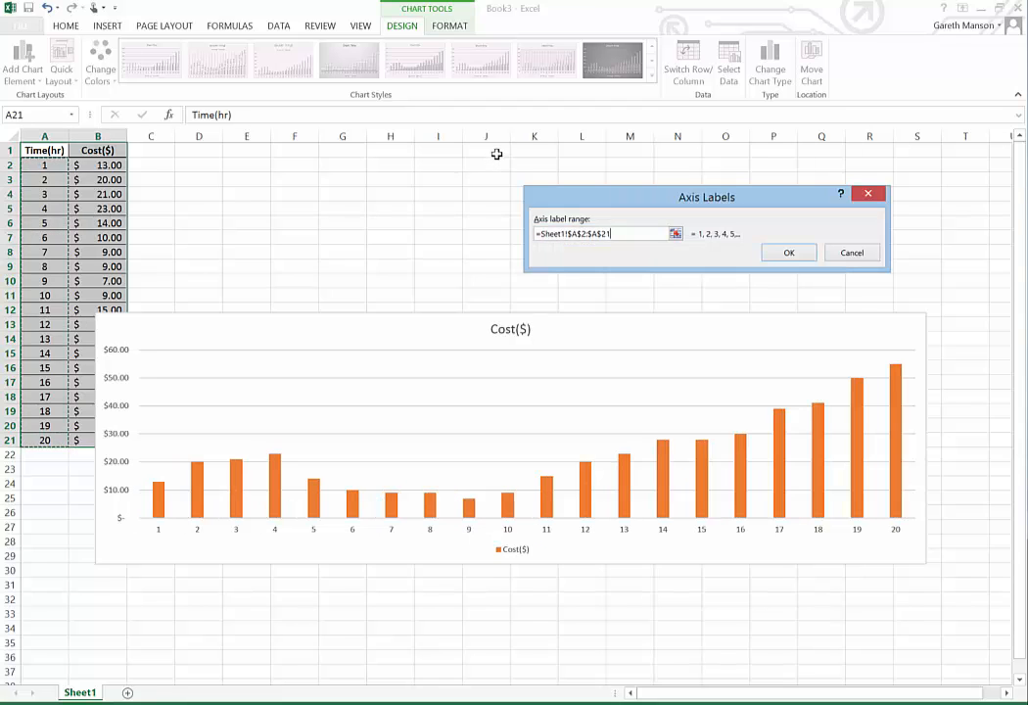
click(799, 261)
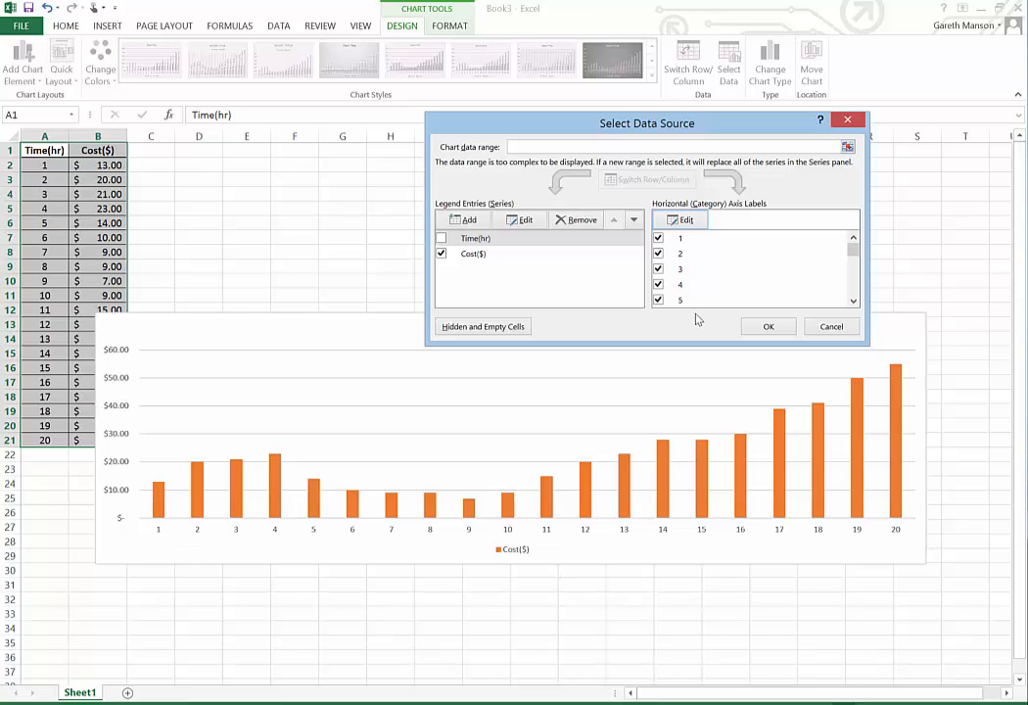
click(763, 326)
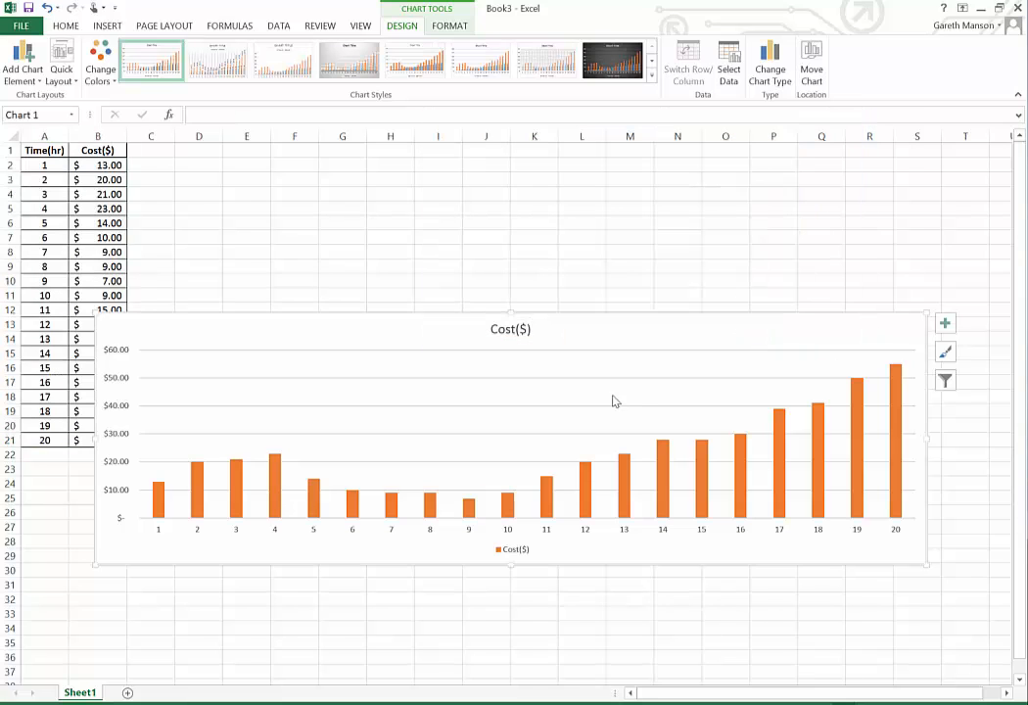
- Delete the chart legend and add a primary horizontal axis title reading "Time (In Hours)"
click(515, 554)
key(Delete)
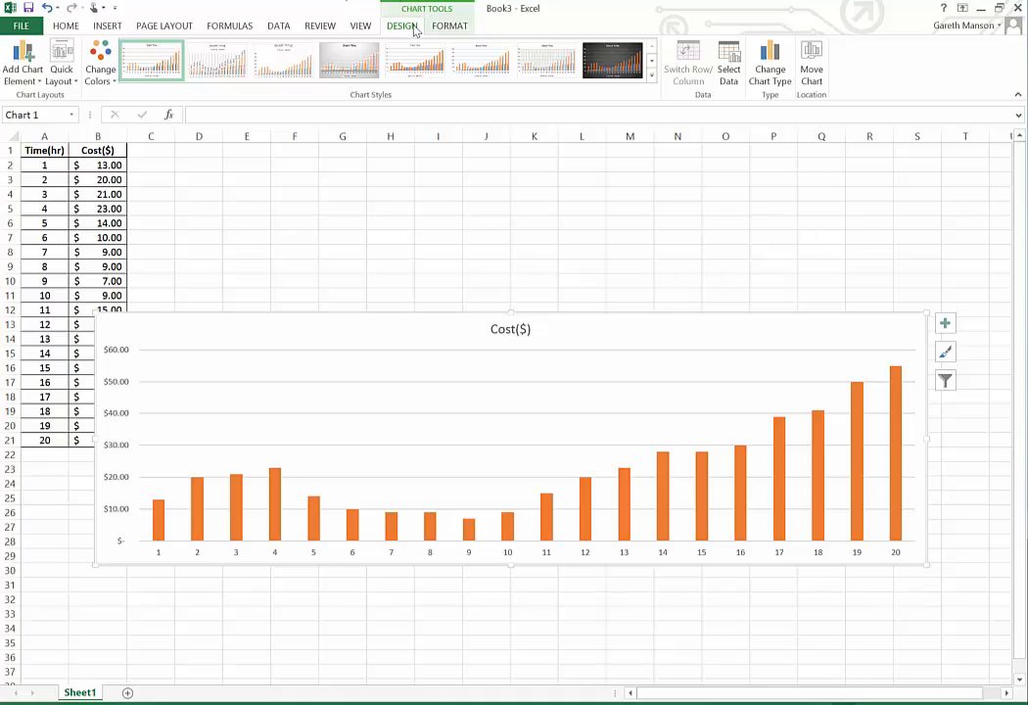
click(34, 83)
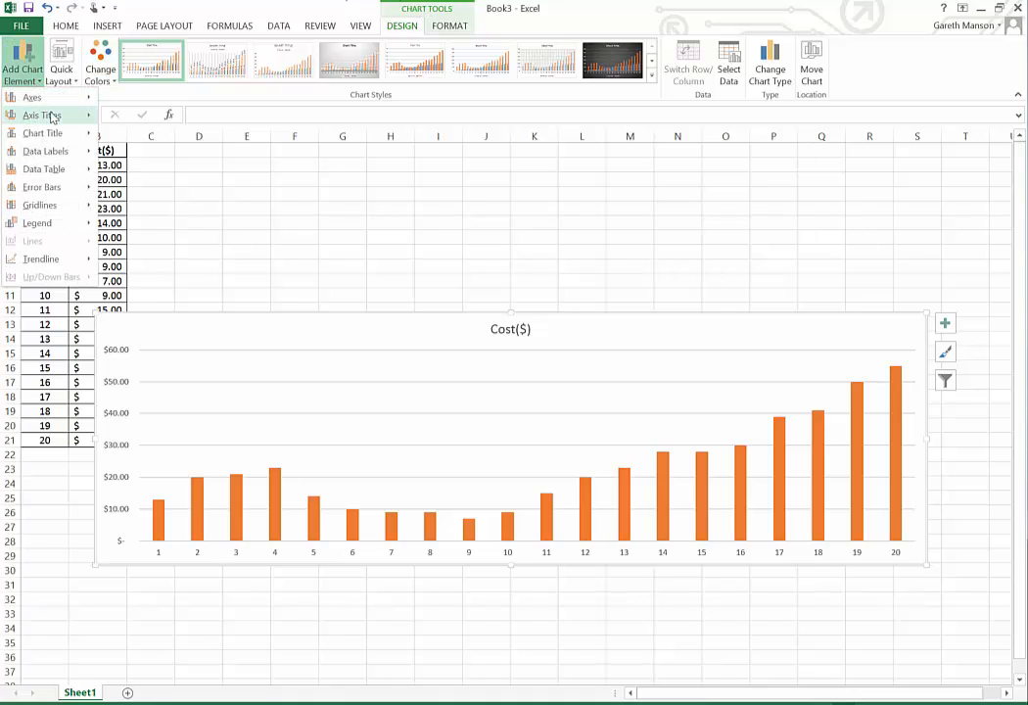
mouse_move(53, 117)
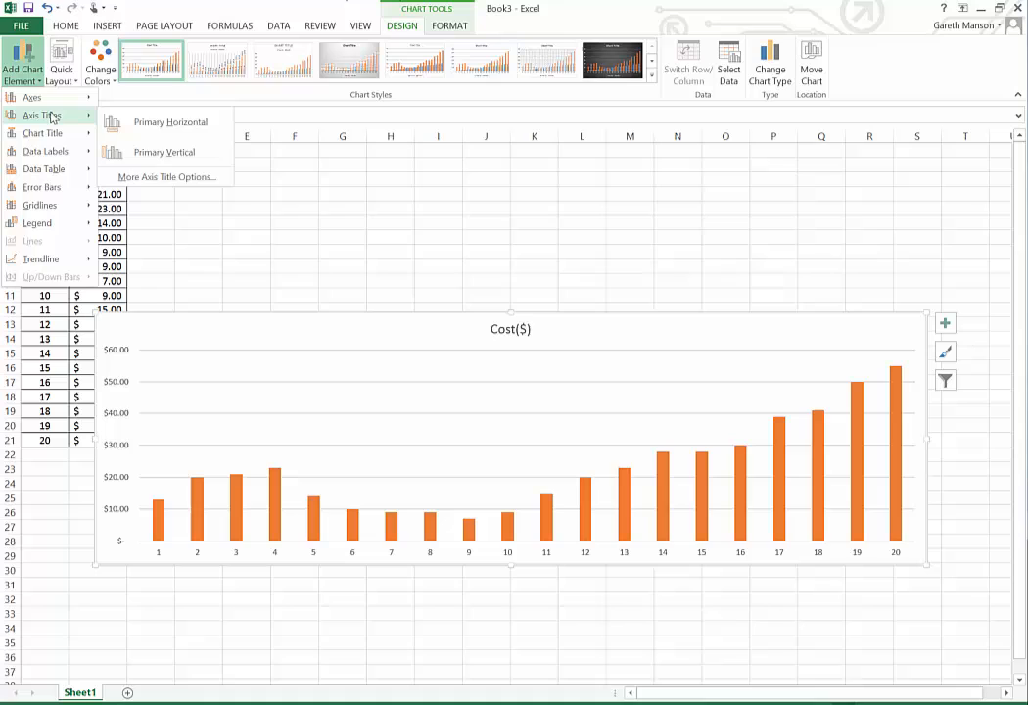
click(168, 133)
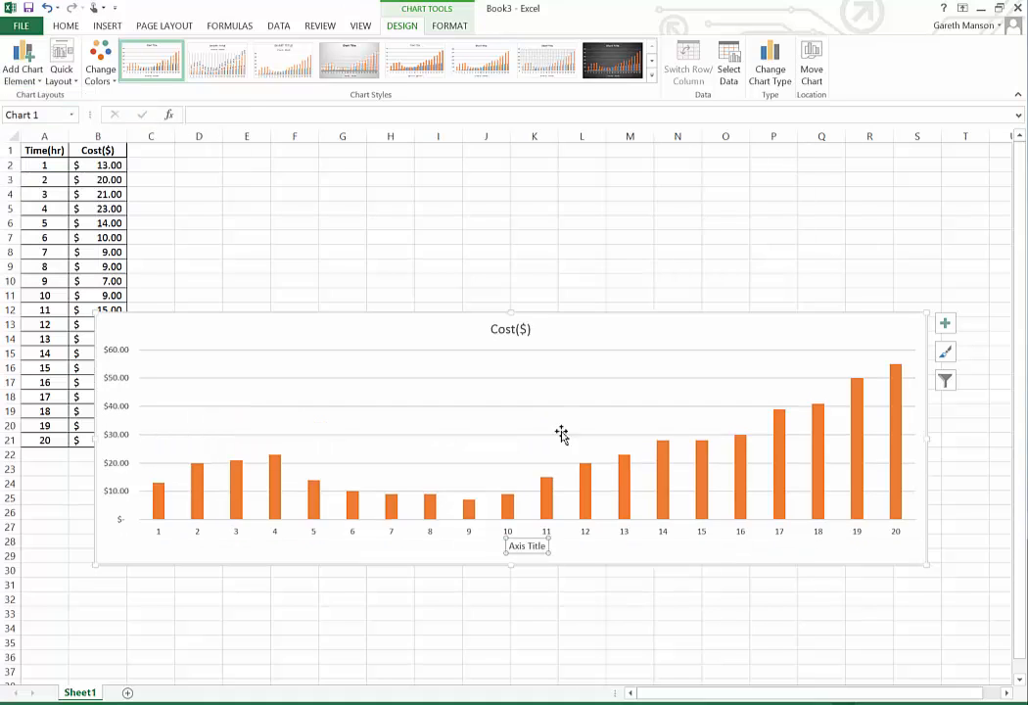
triple_click(520, 546)
text(Time (In Hours))
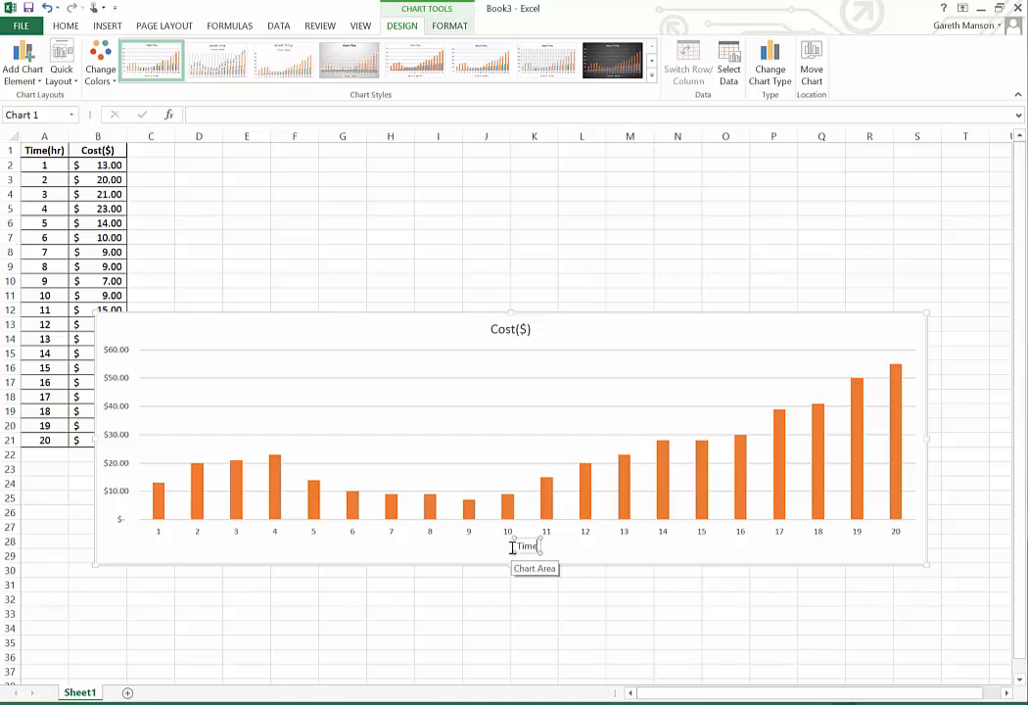
- Add a primary vertical axis title reading "Cost of a stock on the Australian Sharemarket ($)"
click(42, 86)
mouse_move(46, 113)
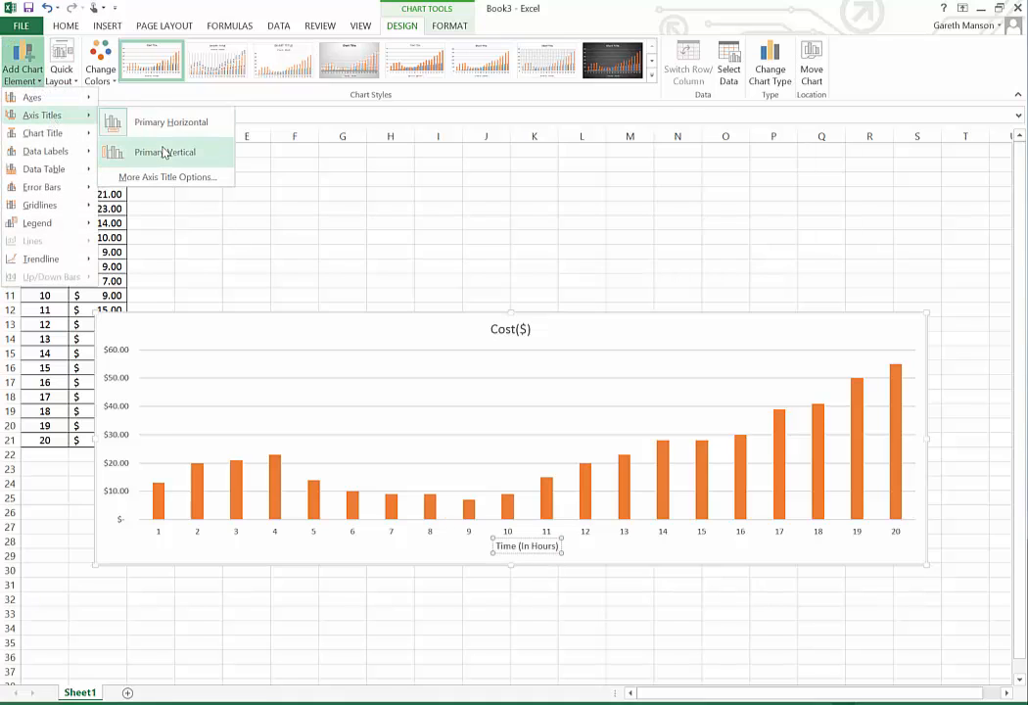
click(165, 151)
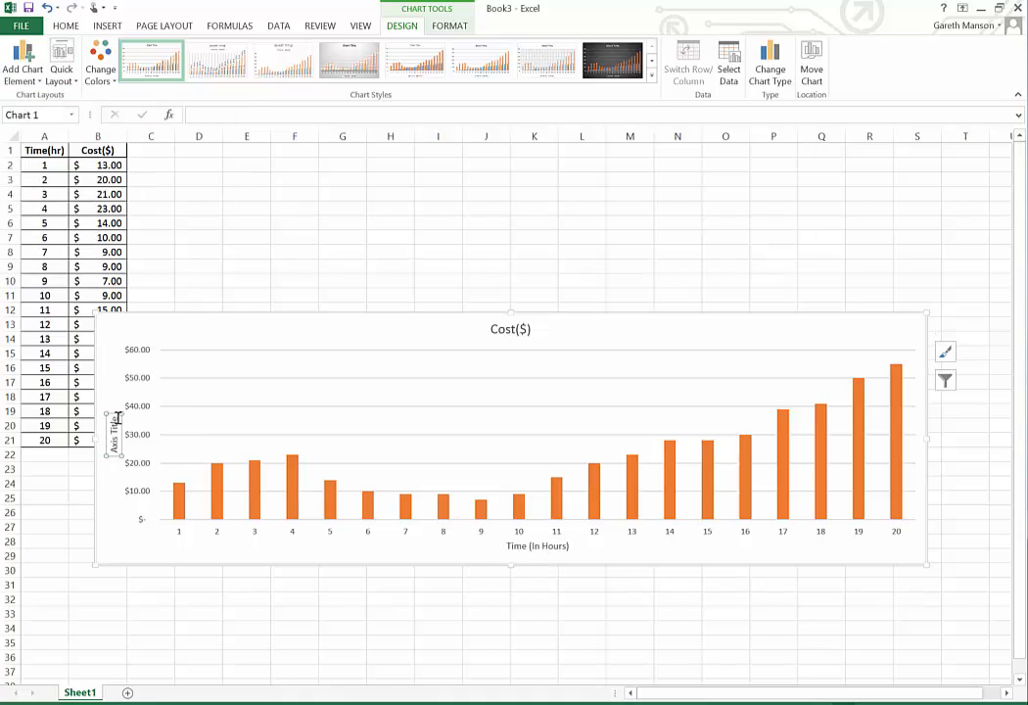
click(116, 413)
key(BackSpace)
key(BackSpace)
key(BackSpace)
key(BackSpace)
key(BackSpace)
key(BackSpace)
key(BackSpace)
key(BackSpace)
key(BackSpace)
key(BackSpace)
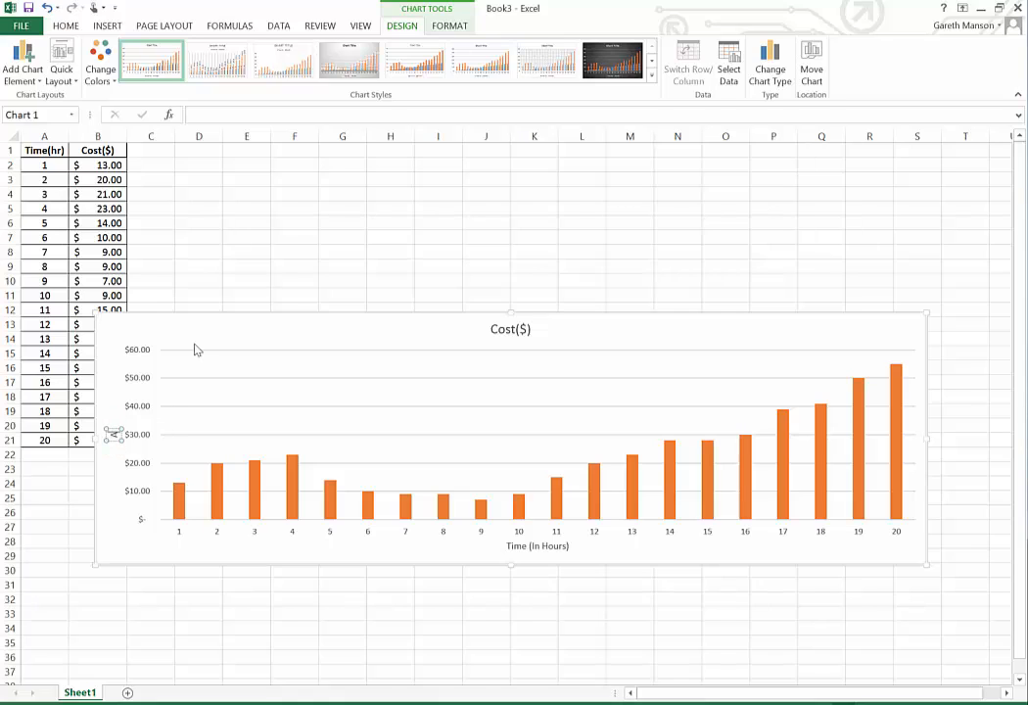
text(Cost of a s)
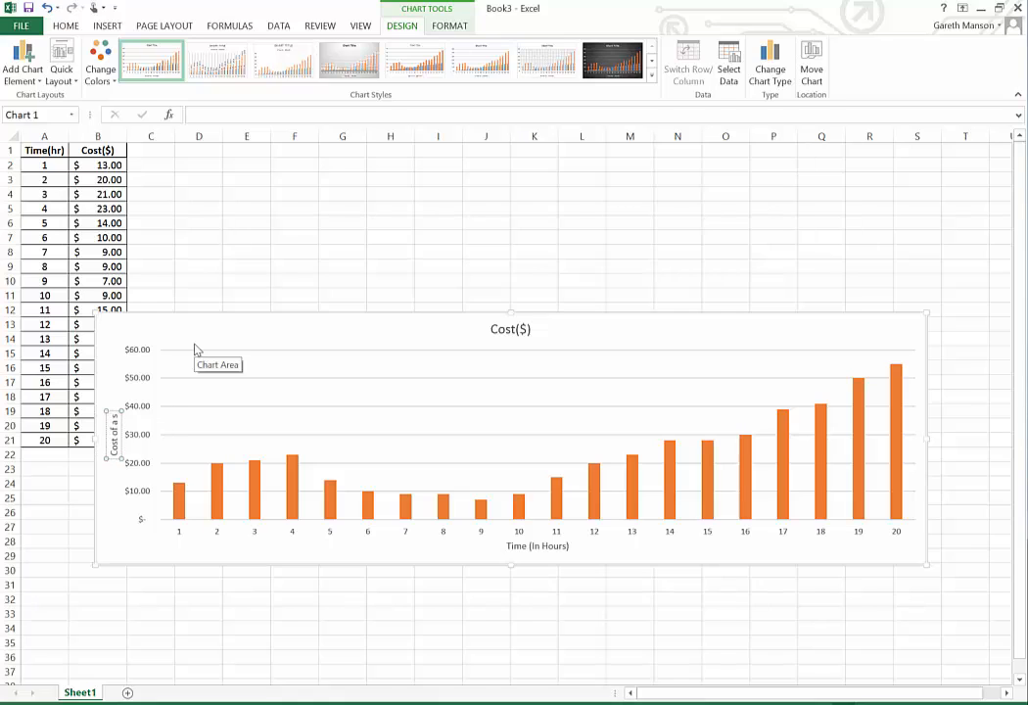
text(tock on the Austr)
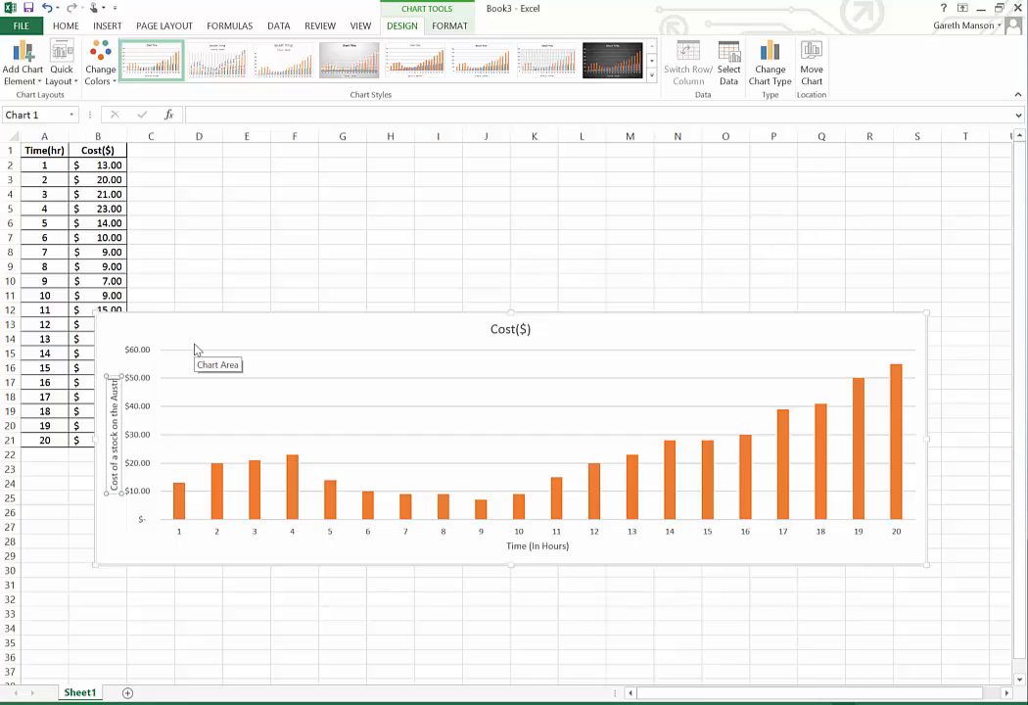
text(alian Sharemark)
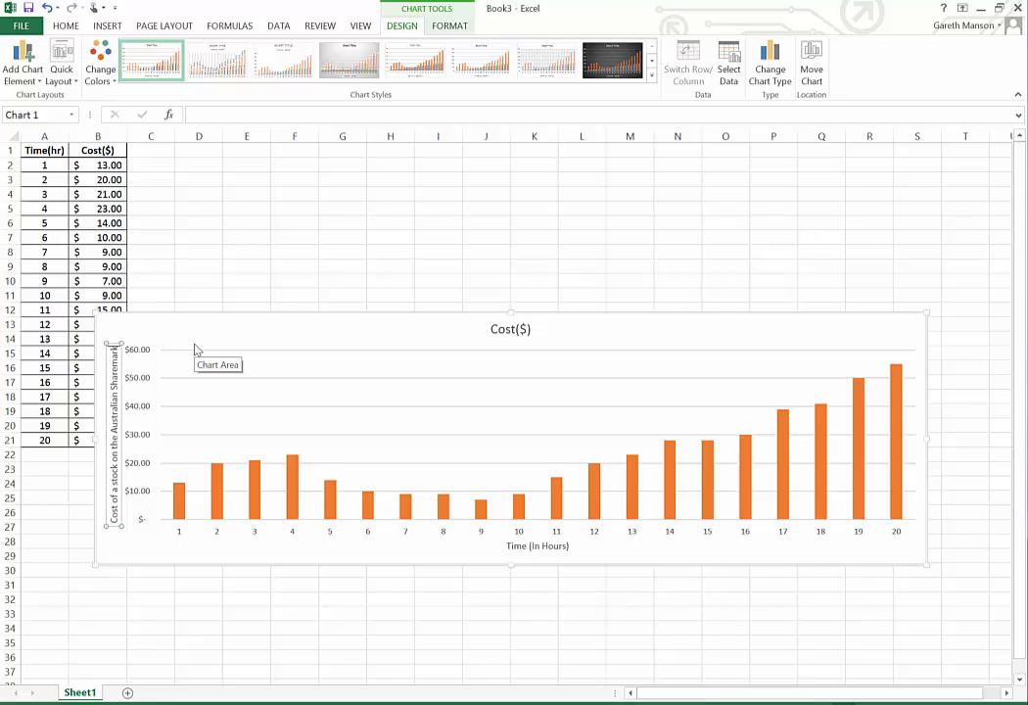
text(et ($))
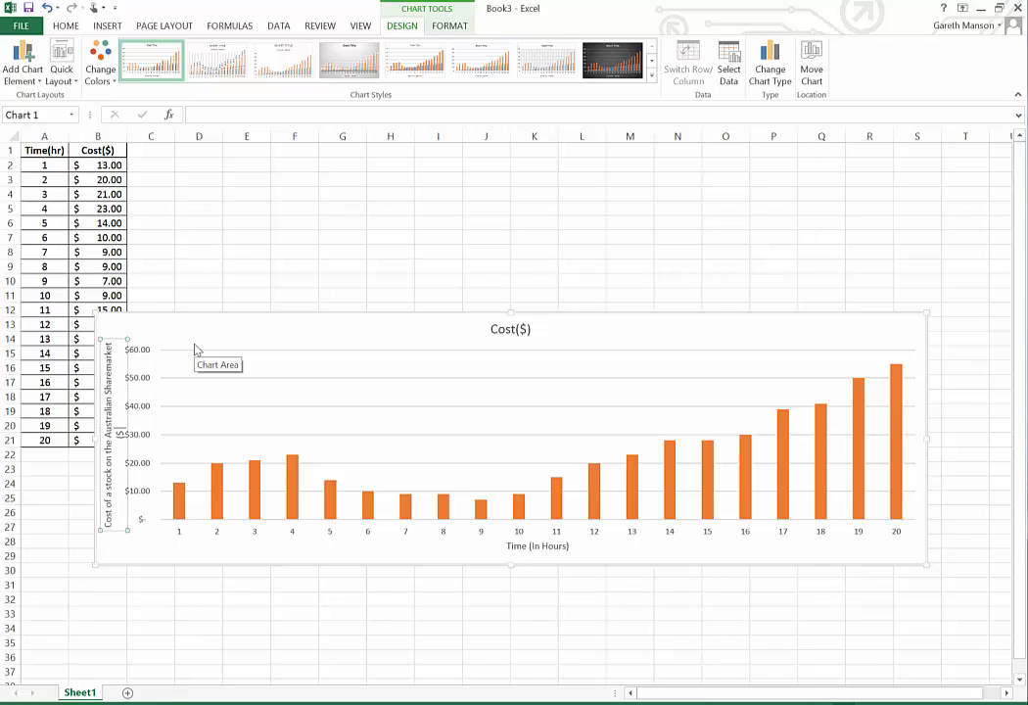
click(341, 251)
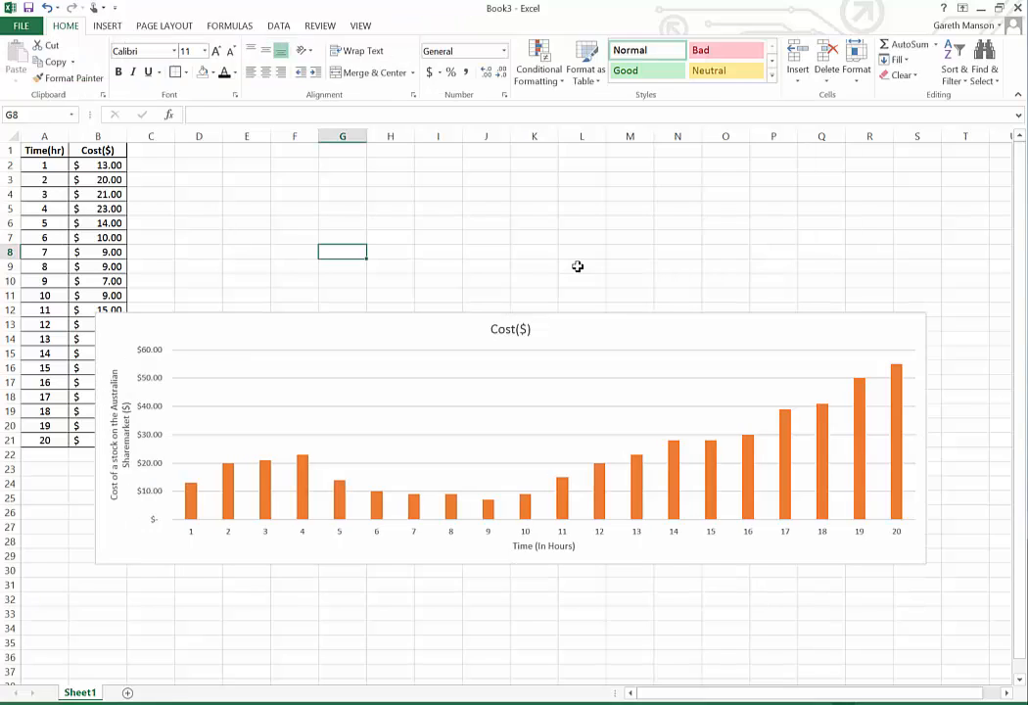
- Extend the chart title to read "Cost($) of shares" and close the formatting pane
double_click(511, 330)
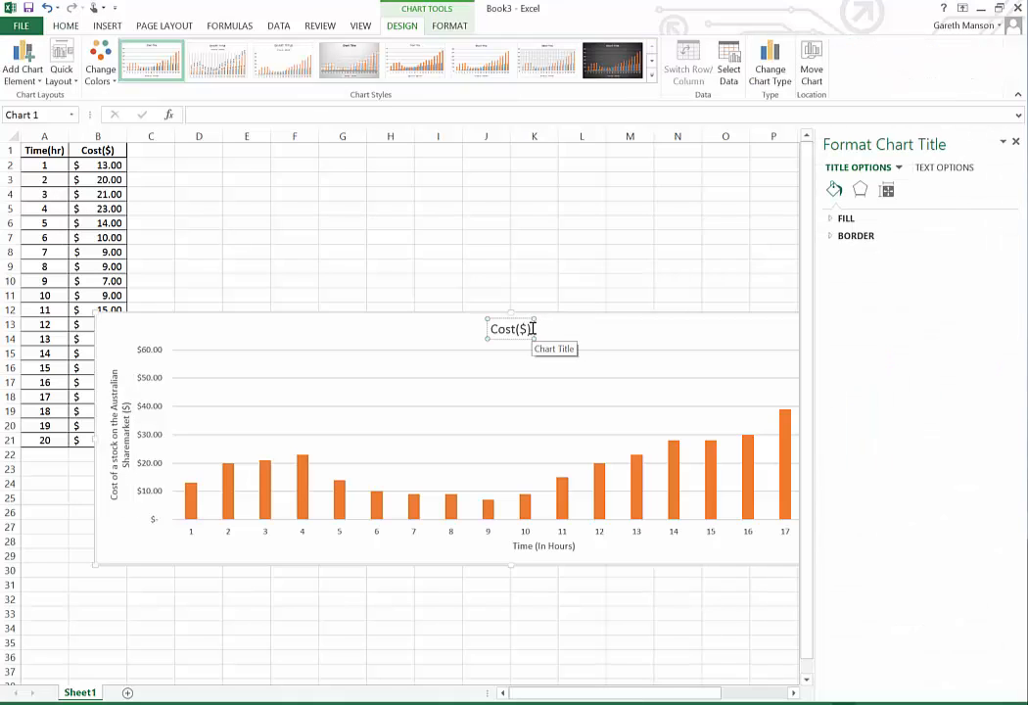
click(534, 329)
text(of shares)
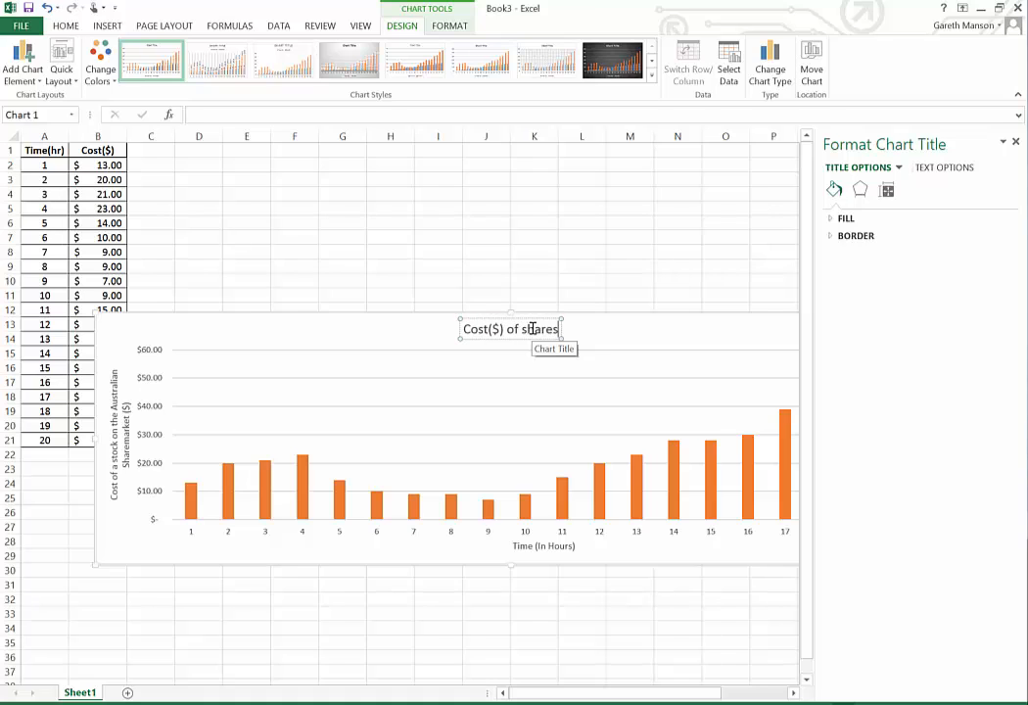
click(568, 279)
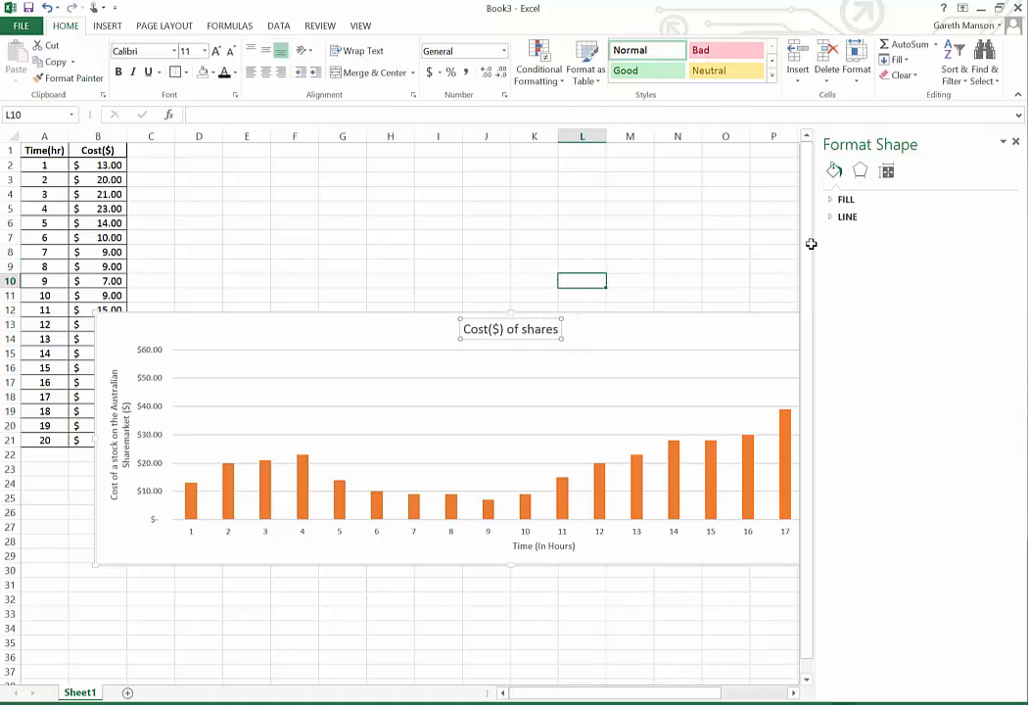
click(1015, 141)
- Look through the chart's colour sets, available chart elements, shape formatting options and the full range of chart styles
click(652, 323)
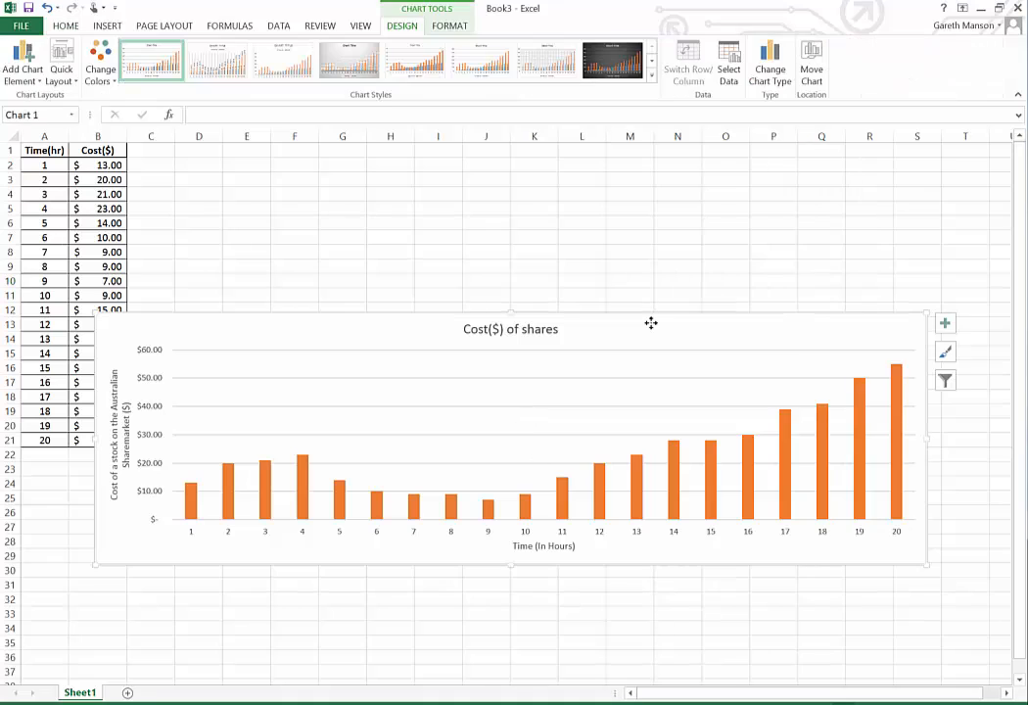
click(100, 76)
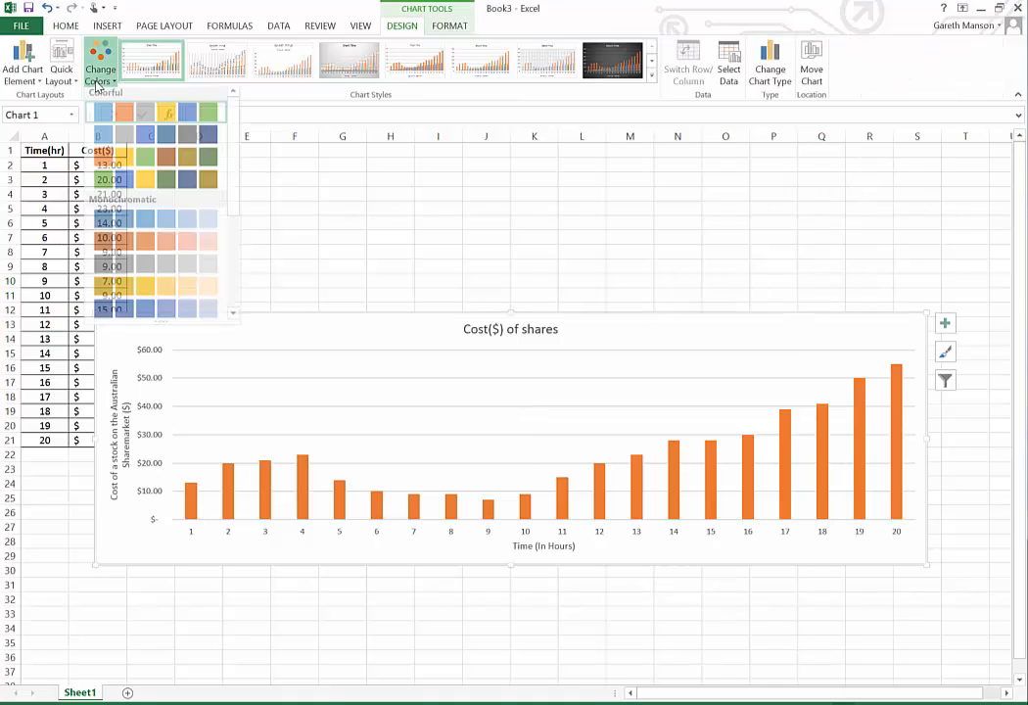
click(101, 78)
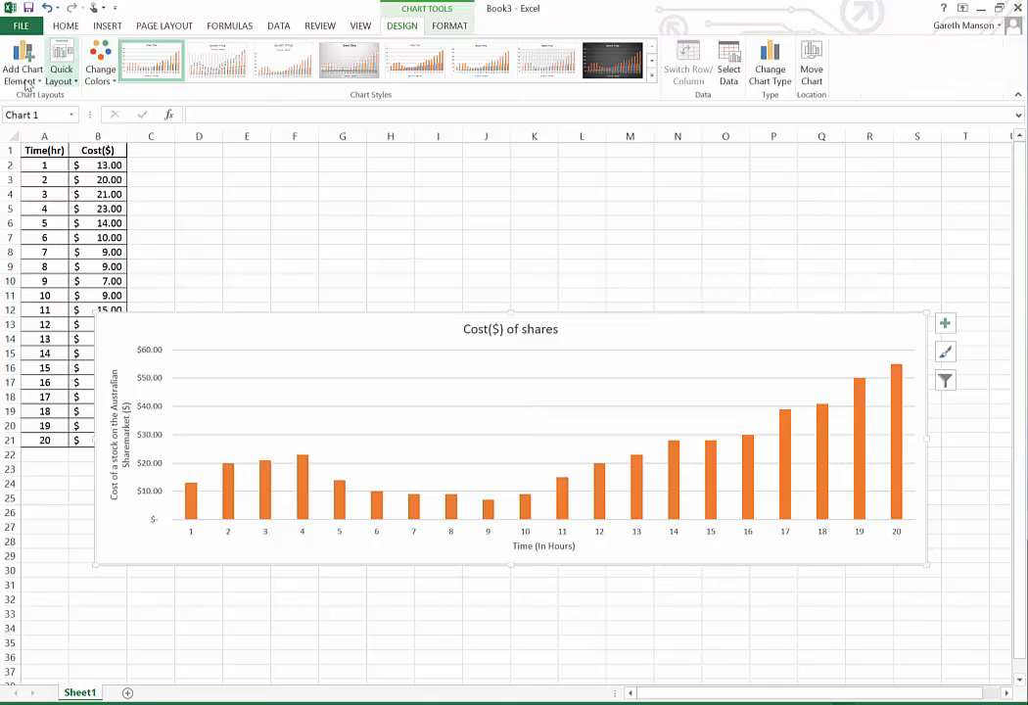
click(24, 78)
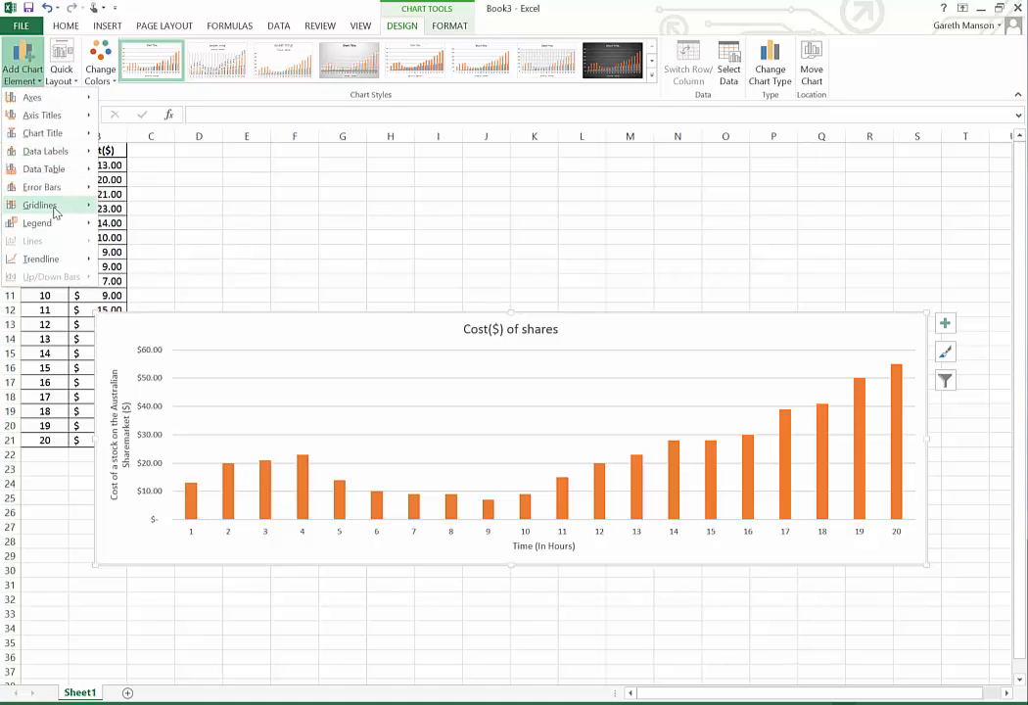
mouse_move(55, 212)
click(450, 26)
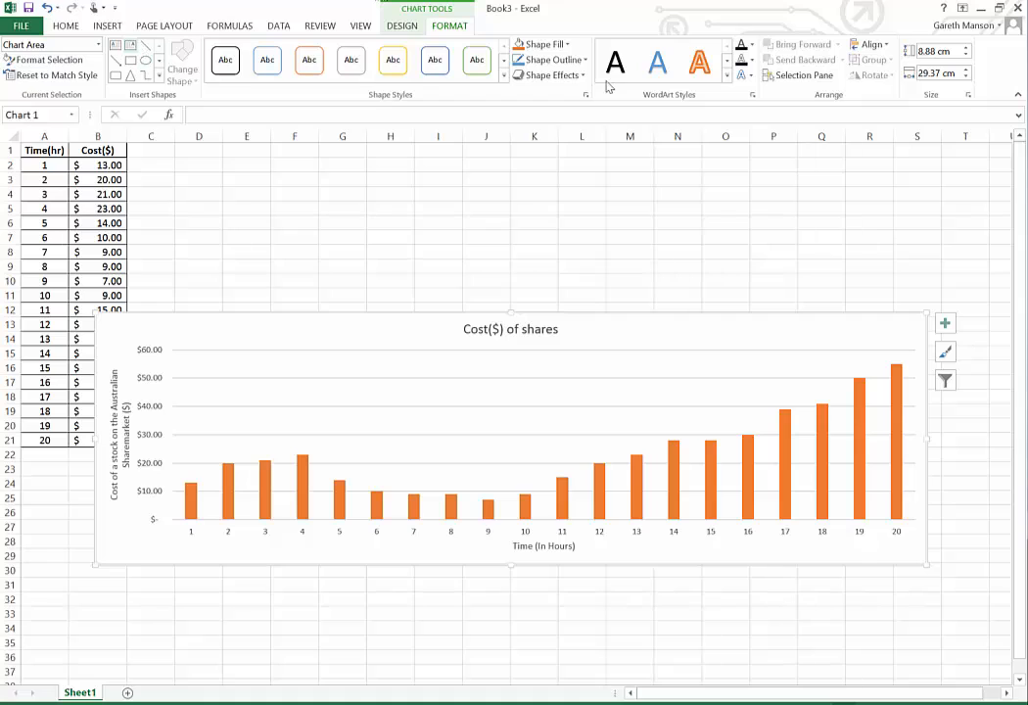
click(402, 26)
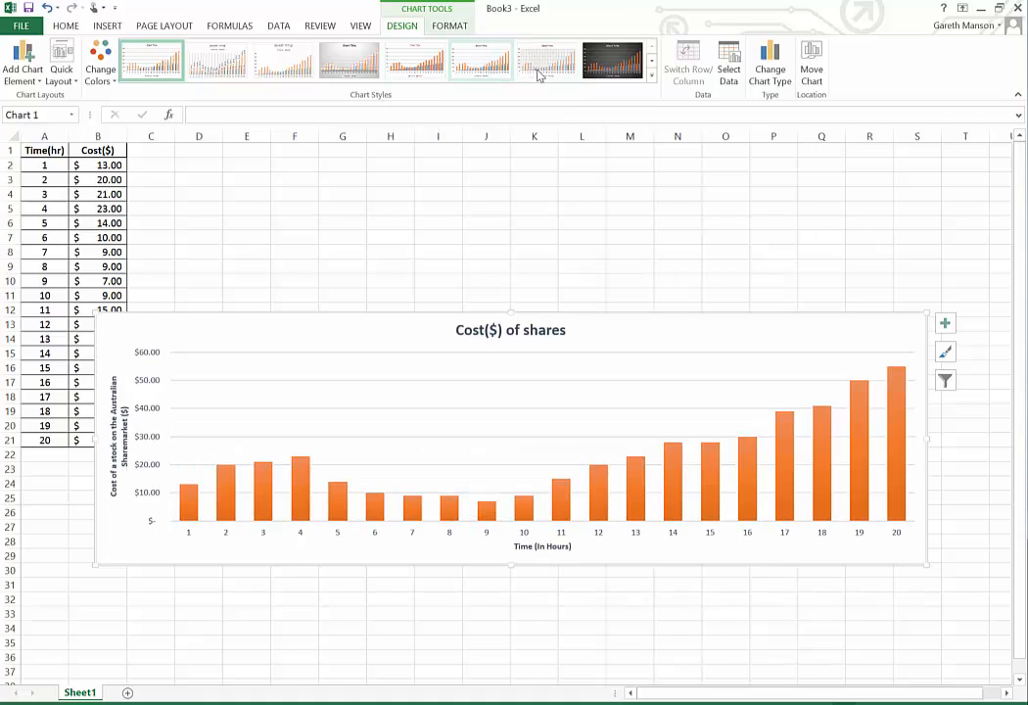
click(652, 61)
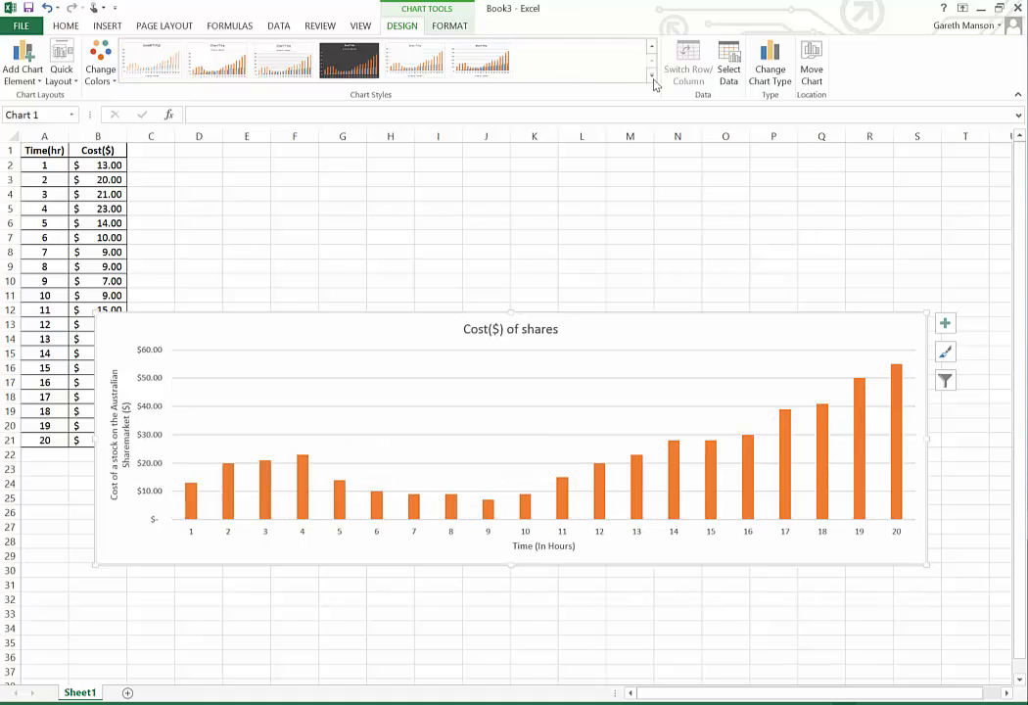
click(653, 85)
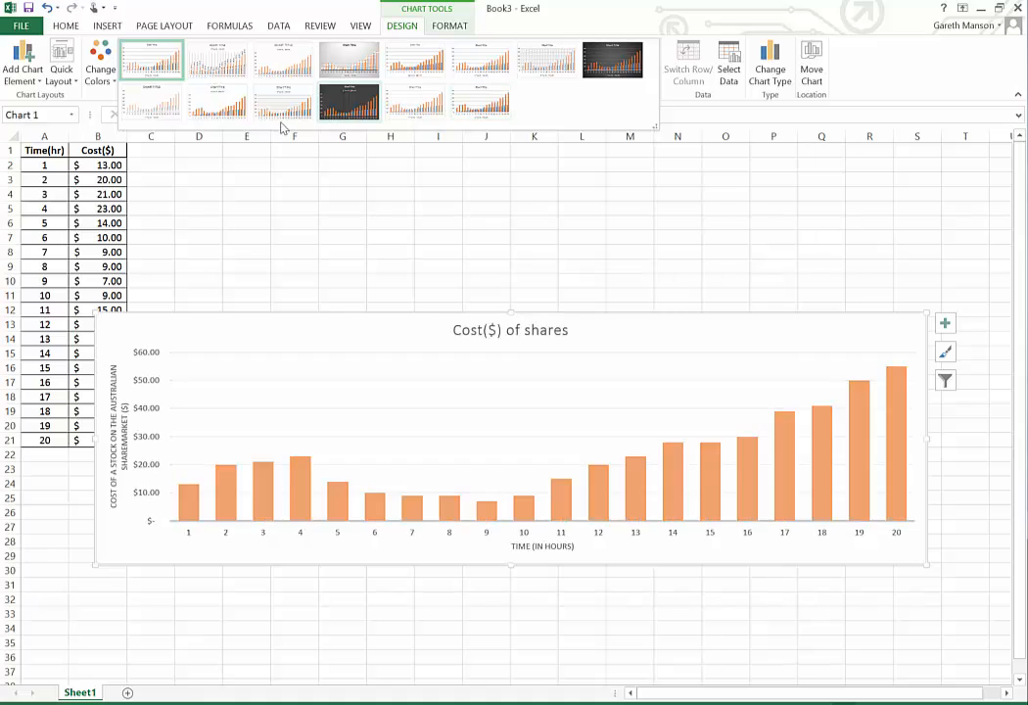